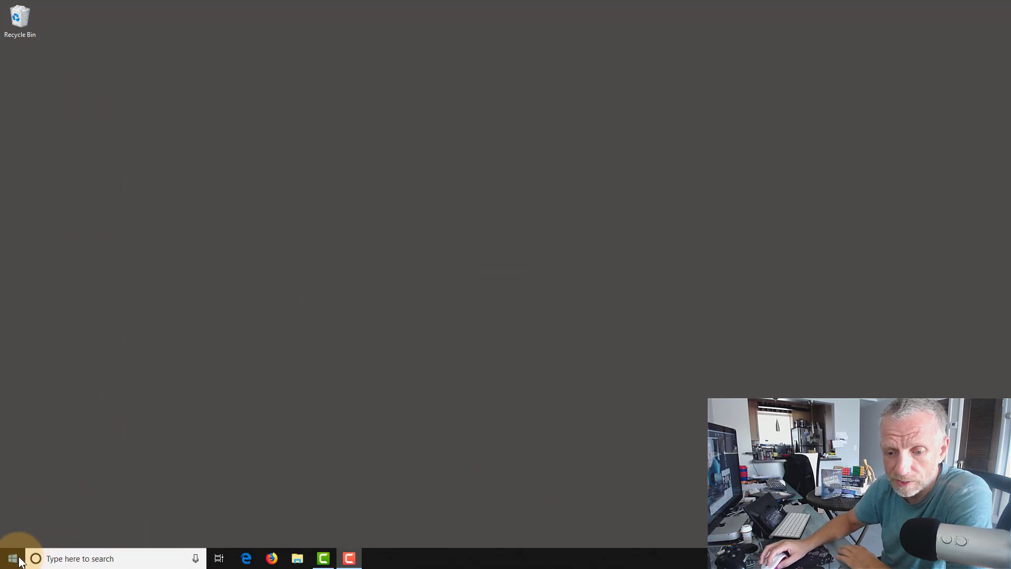
Step: Launch OBS Studio (64bit)
left_click(13, 558)
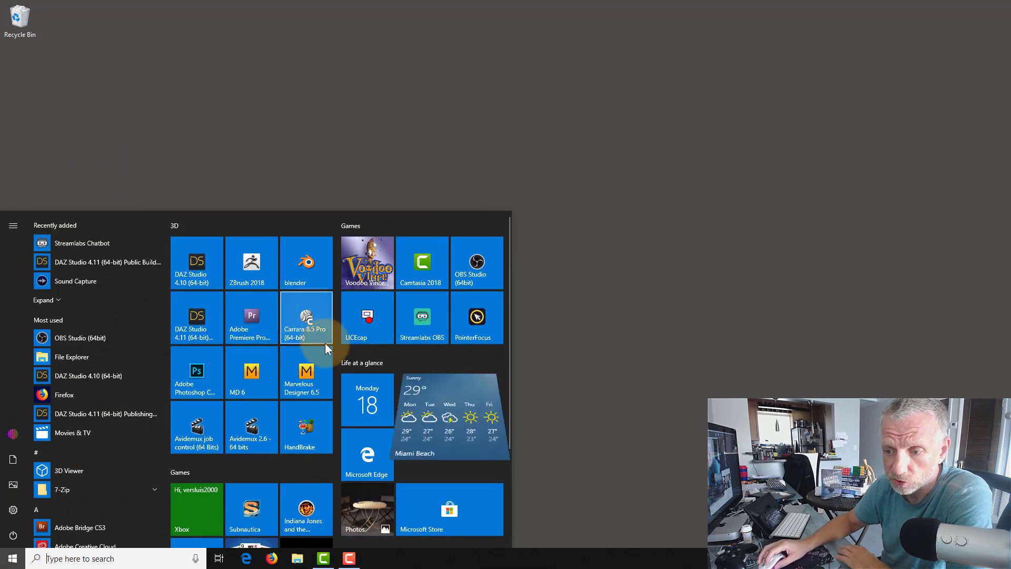
left_click(482, 263)
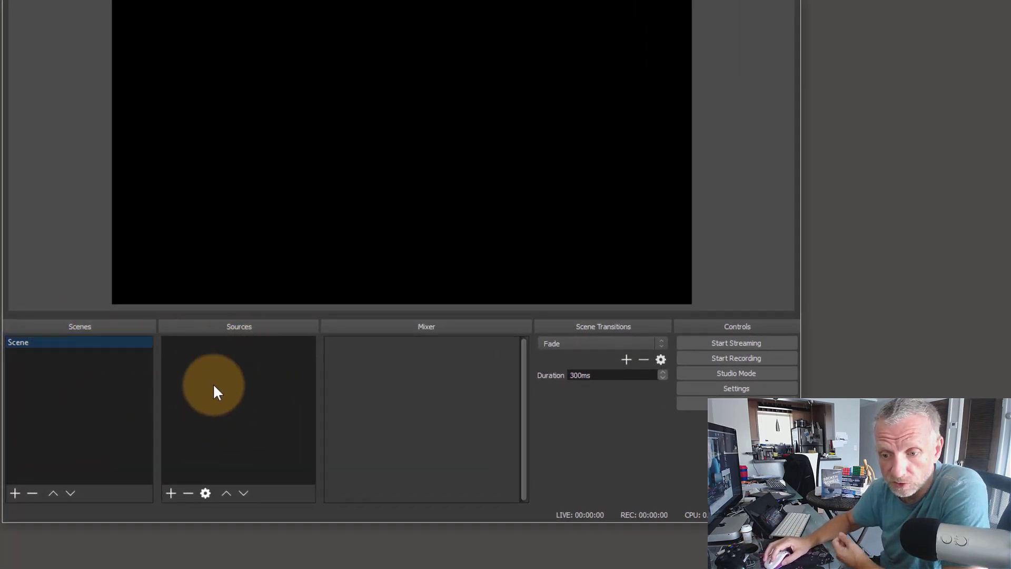
Step: Add a new Window Capture source, look through the windows available for capture, and cancel its properties
left_click(170, 493)
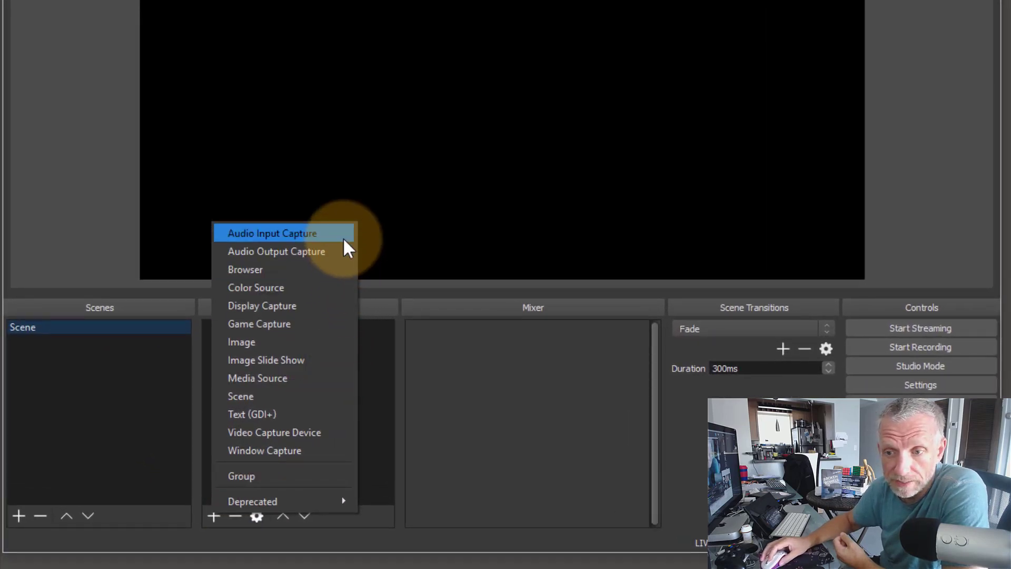
left_click(327, 449)
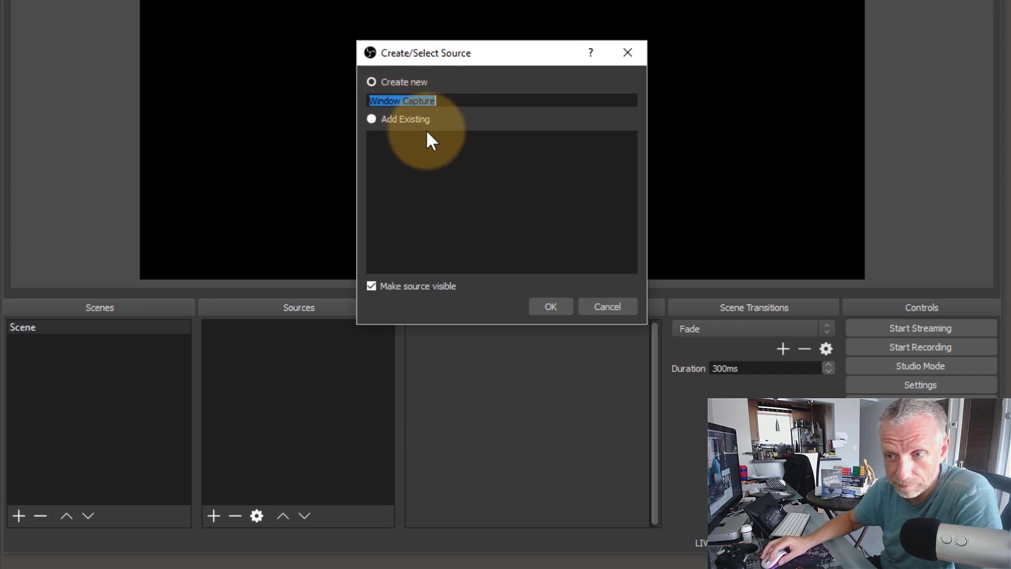
left_click(557, 308)
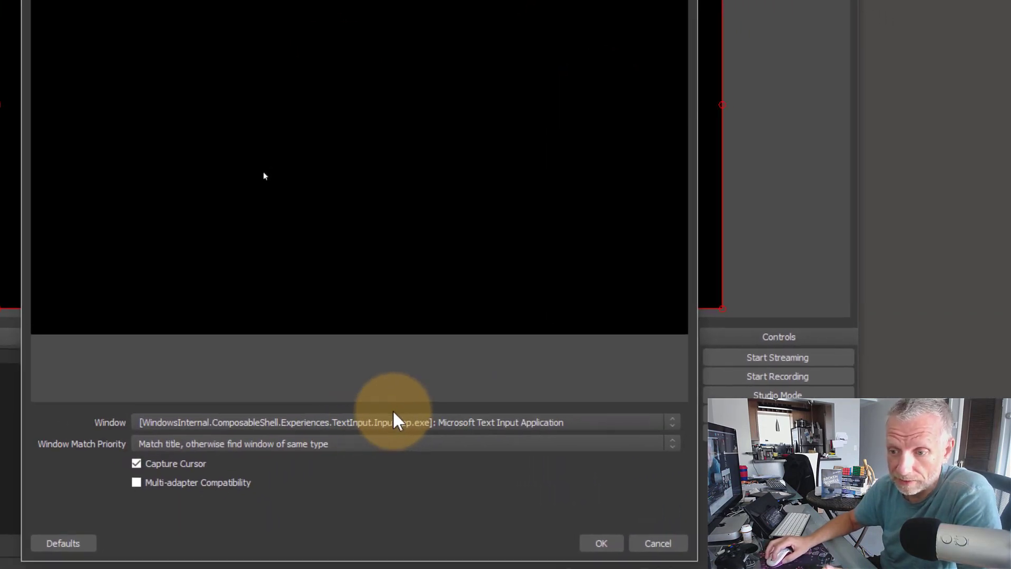
left_click(410, 423)
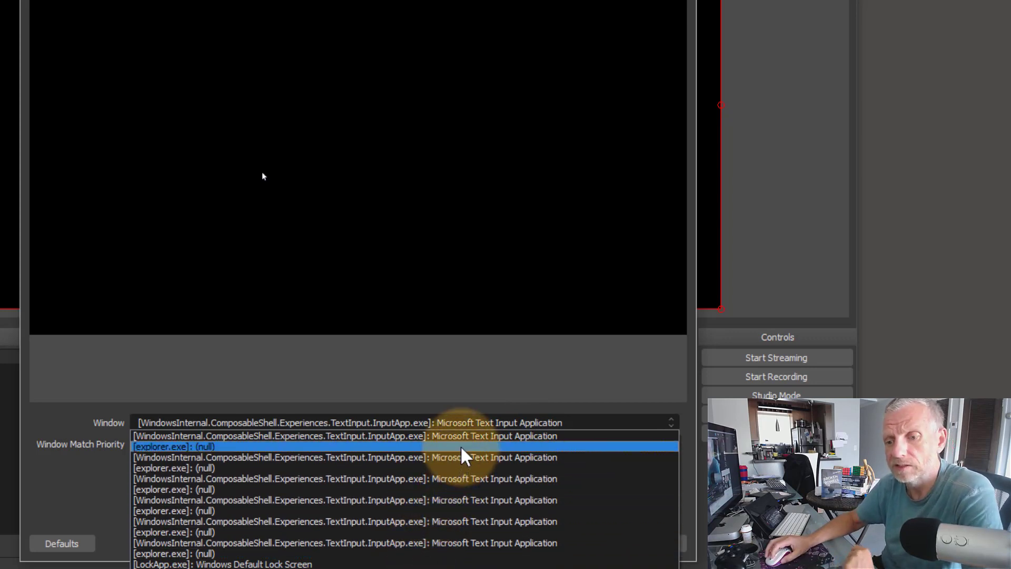
left_click(90, 481)
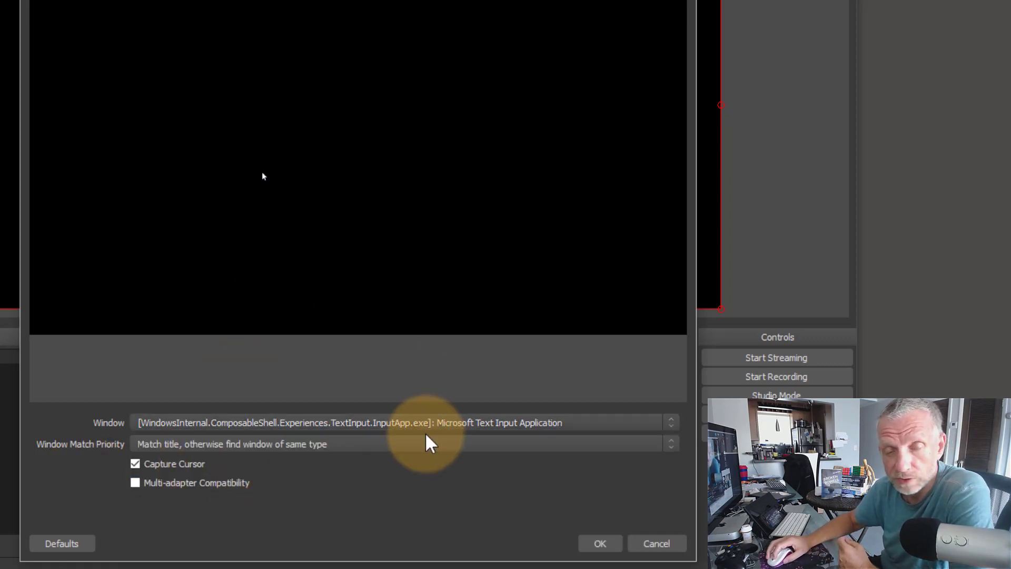
left_click(680, 544)
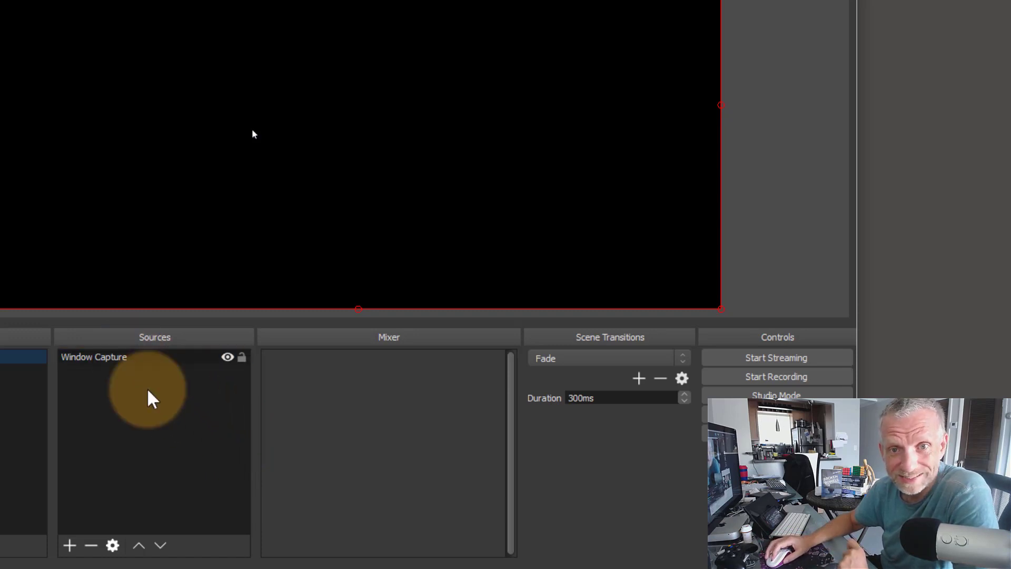
Step: Remove the Window Capture source from the scene and confirm the removal
left_click(112, 361)
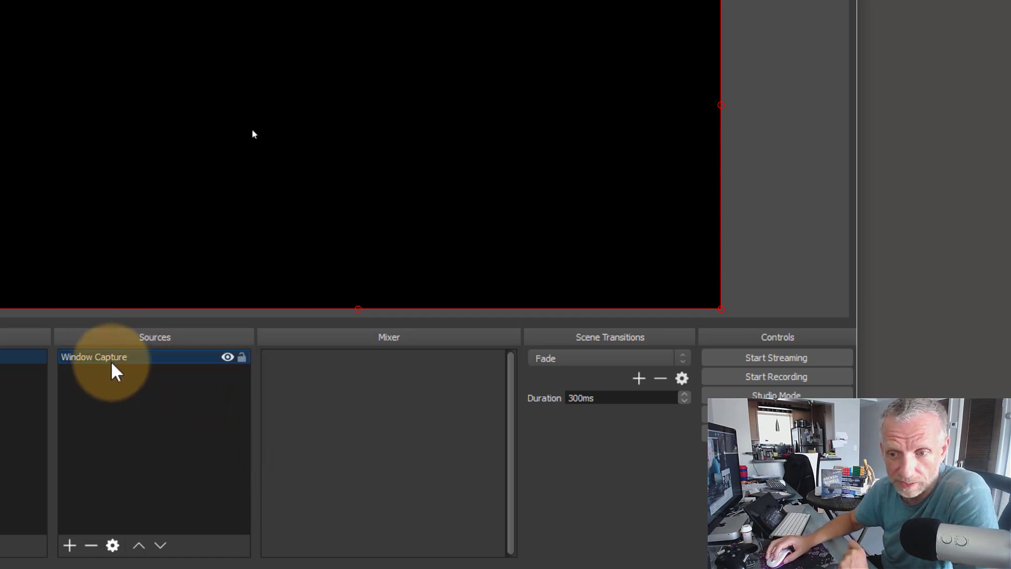
left_click(91, 545)
left_click(424, 243)
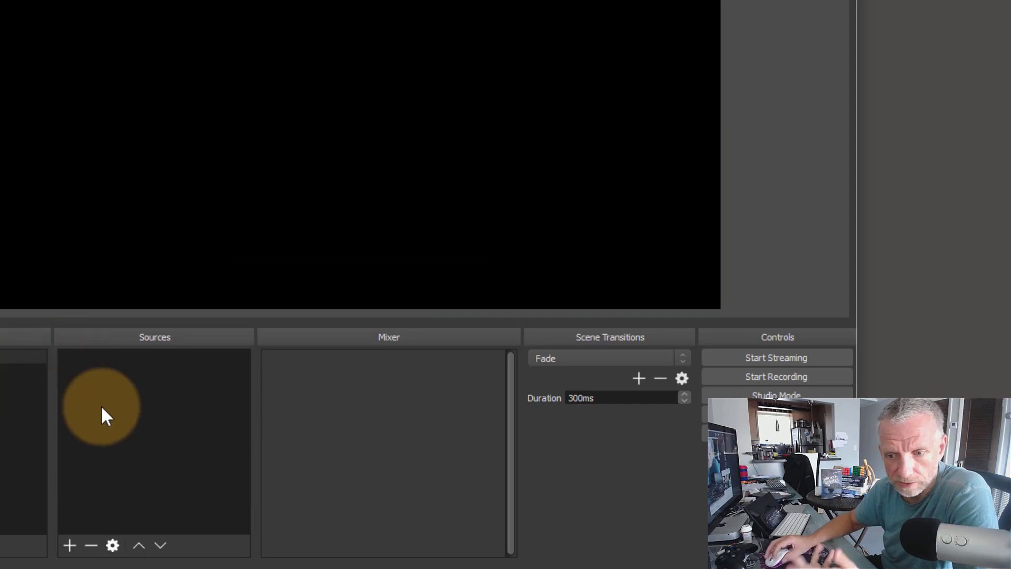
Step: Create a new Display Capture source and set it to capture Display 1: 1920x1080 @ -1920,0
left_click(70, 546)
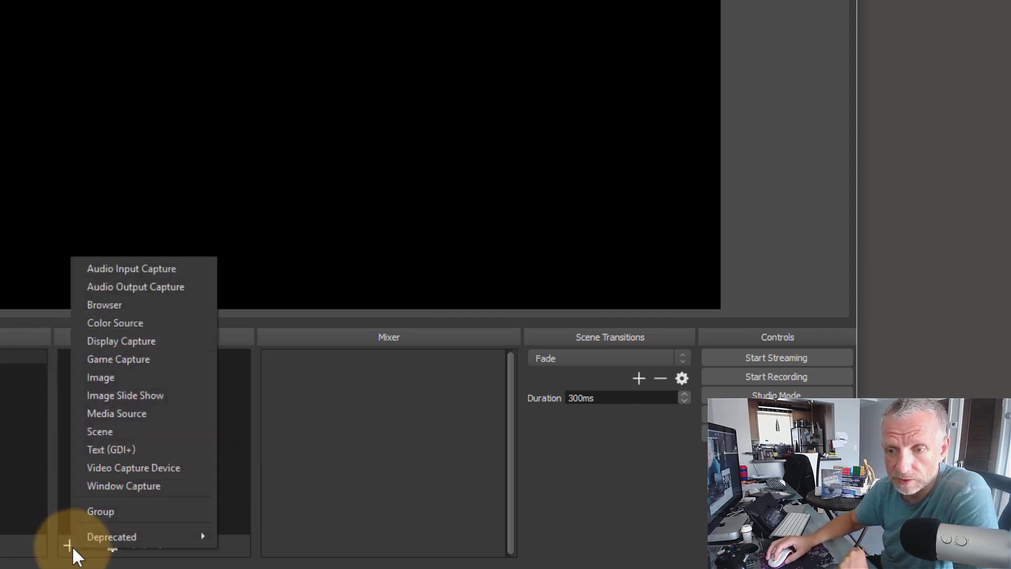
left_click(184, 340)
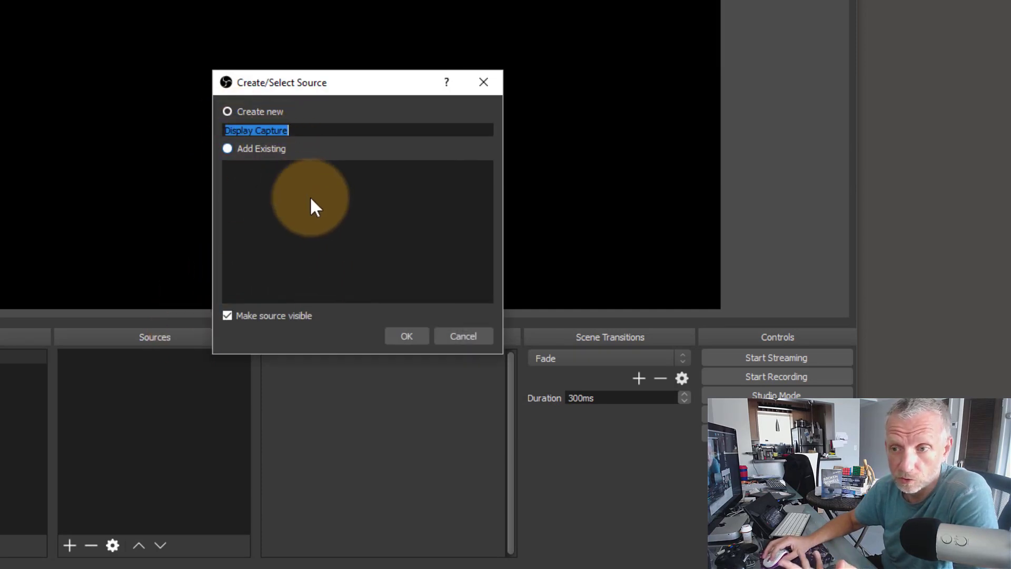
left_click(403, 335)
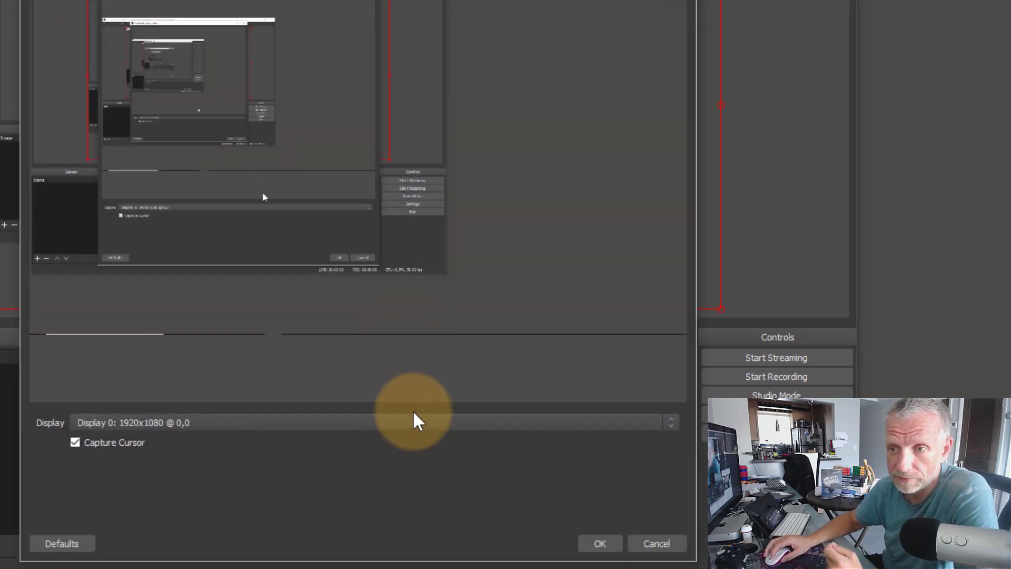
left_click(244, 423)
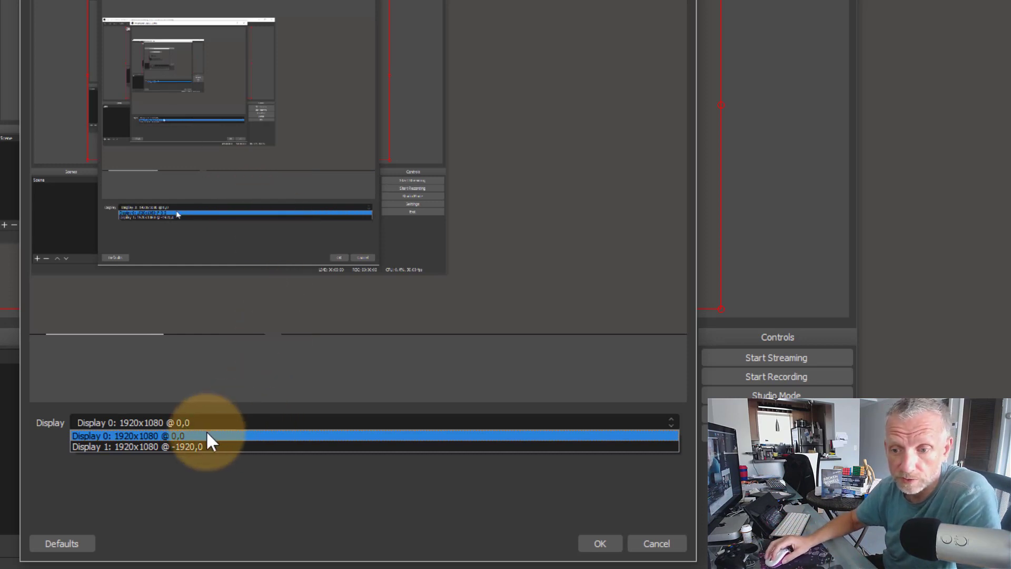
left_click(169, 446)
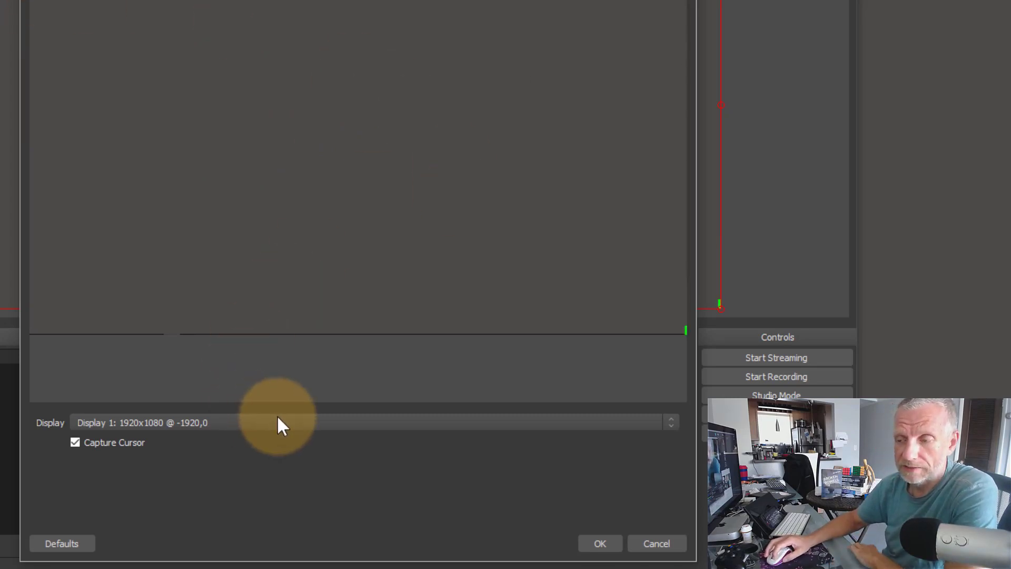
left_click(316, 424)
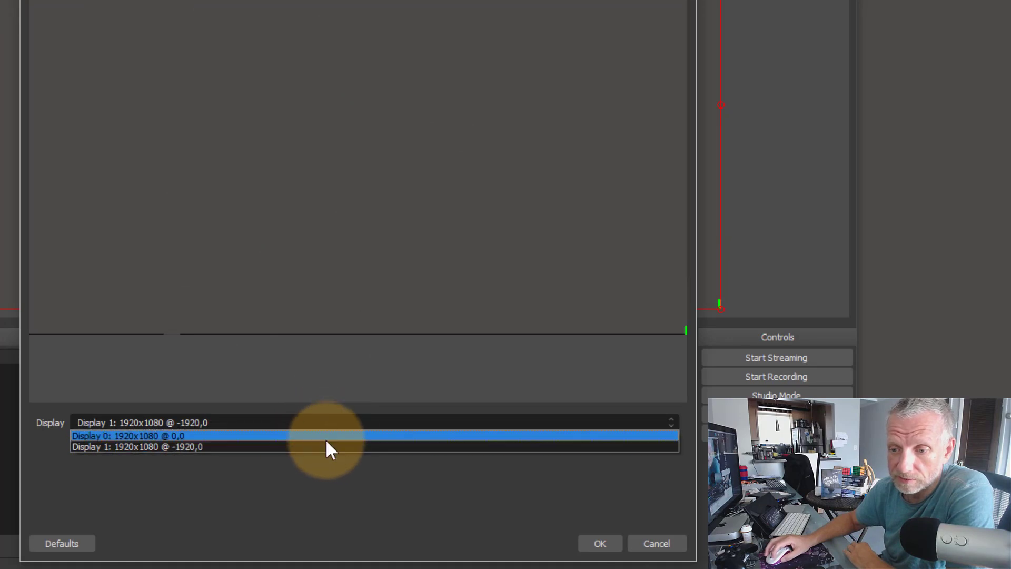
left_click(331, 445)
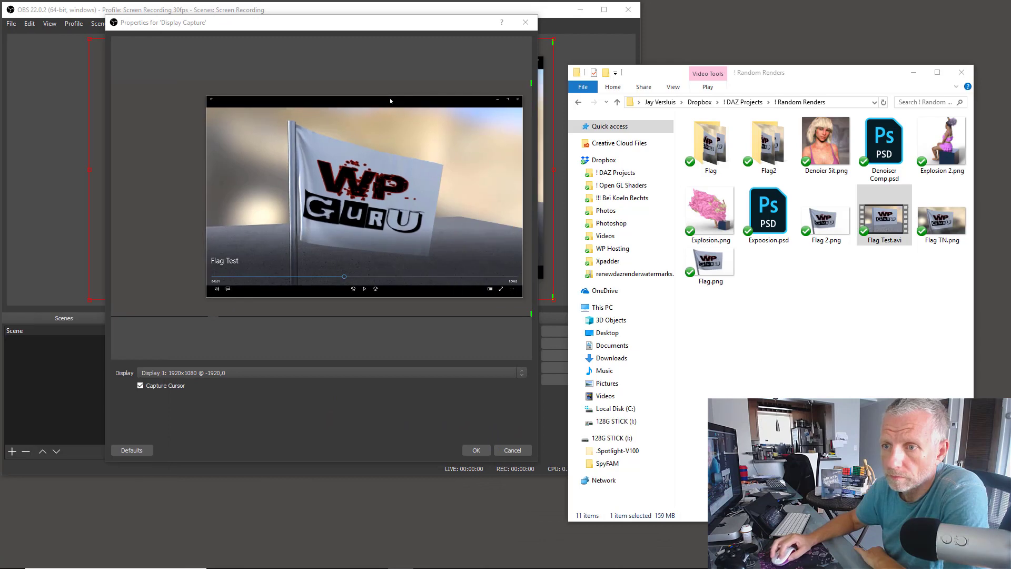
Step: Make the Flag Test video fill the second display, minimize the file browser window and move the Display Capture properties dialog
left_click_drag(391, 101, 342, 80)
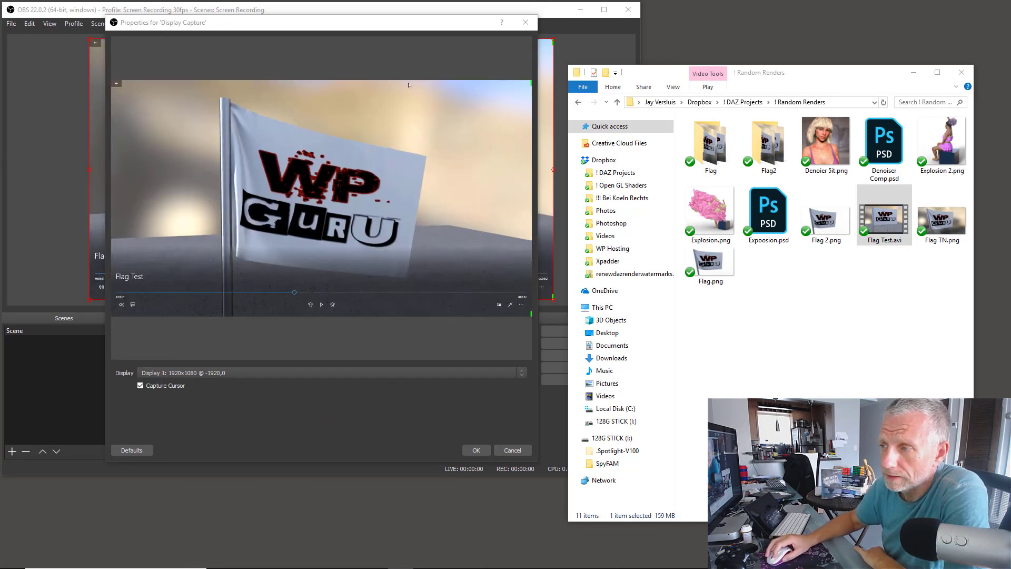
left_click(917, 72)
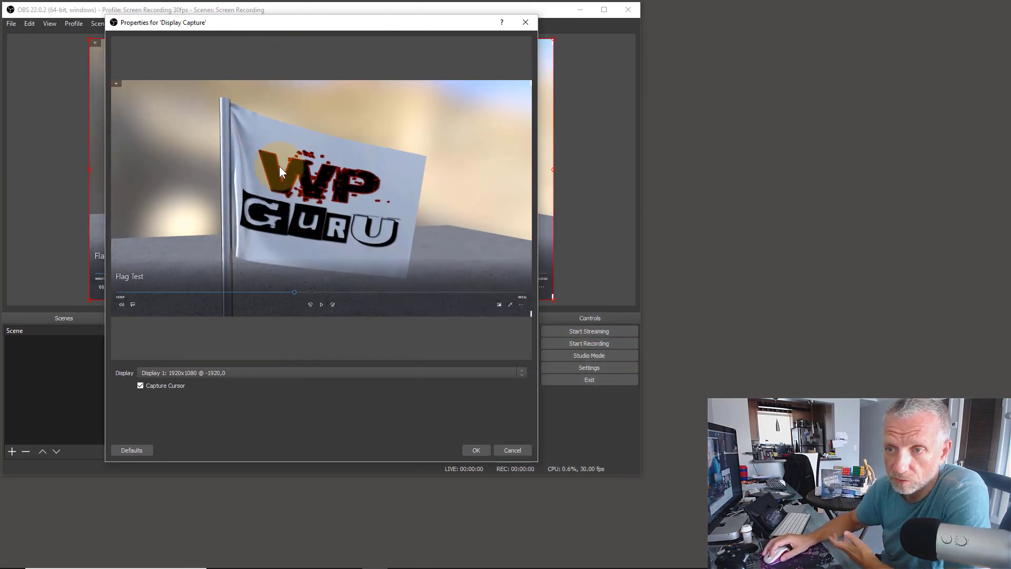
left_click_drag(280, 23, 226, 39)
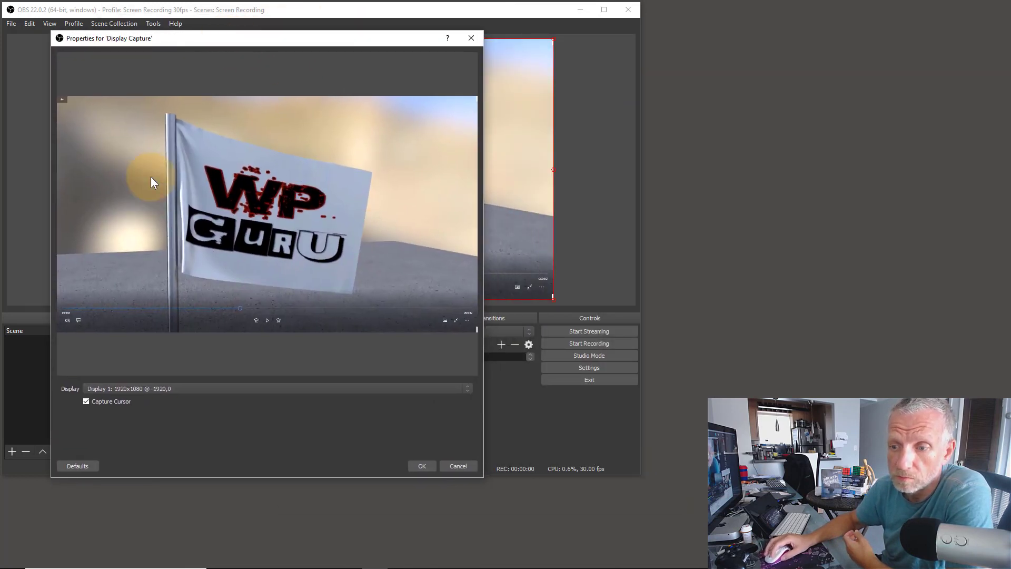
Step: Switch the capture to Display 0, return it to Display 1: 1920x1080 @ -1920,0, and accept the source properties
left_click(306, 392)
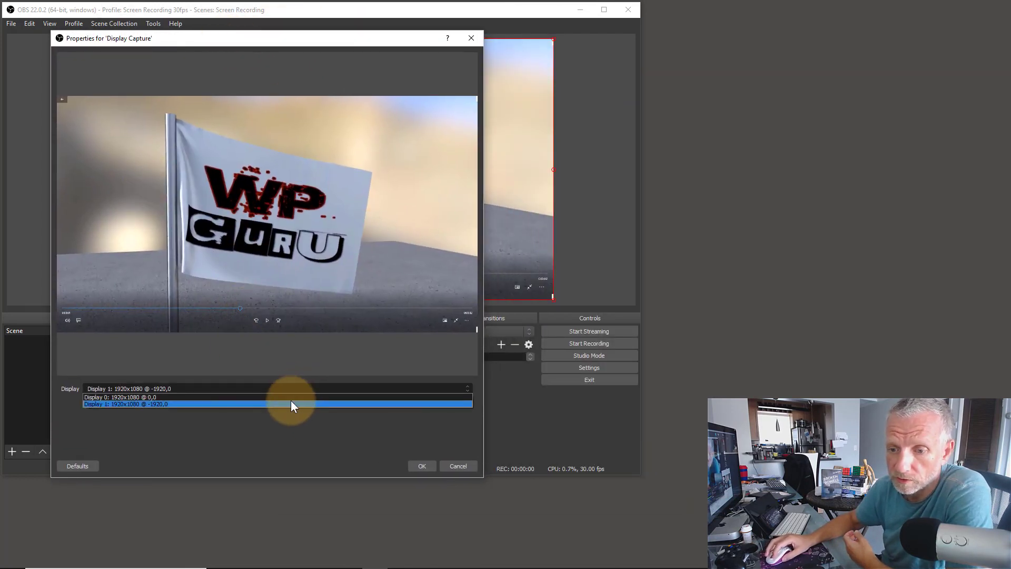
left_click(291, 400)
left_click(267, 390)
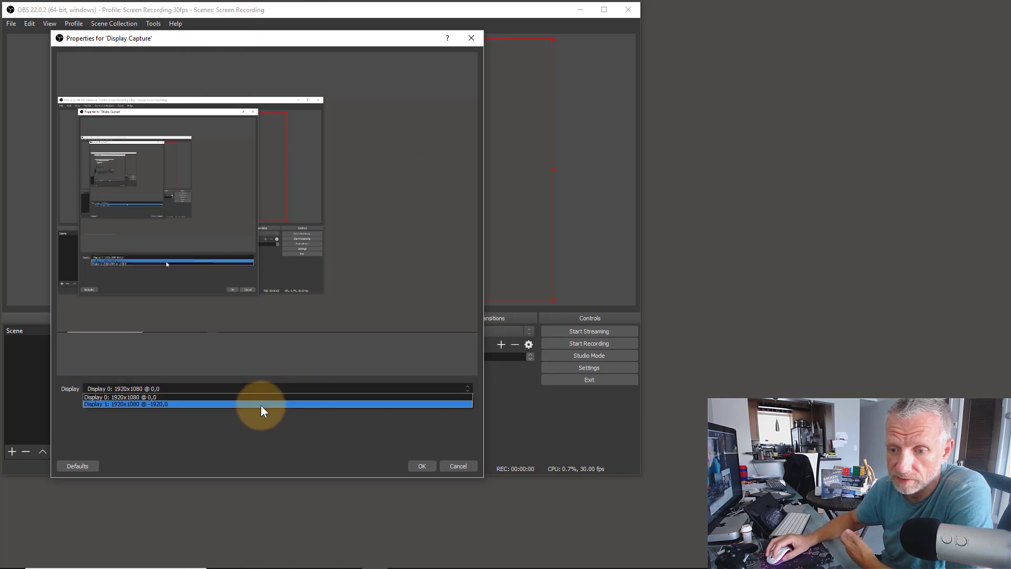
left_click(260, 407)
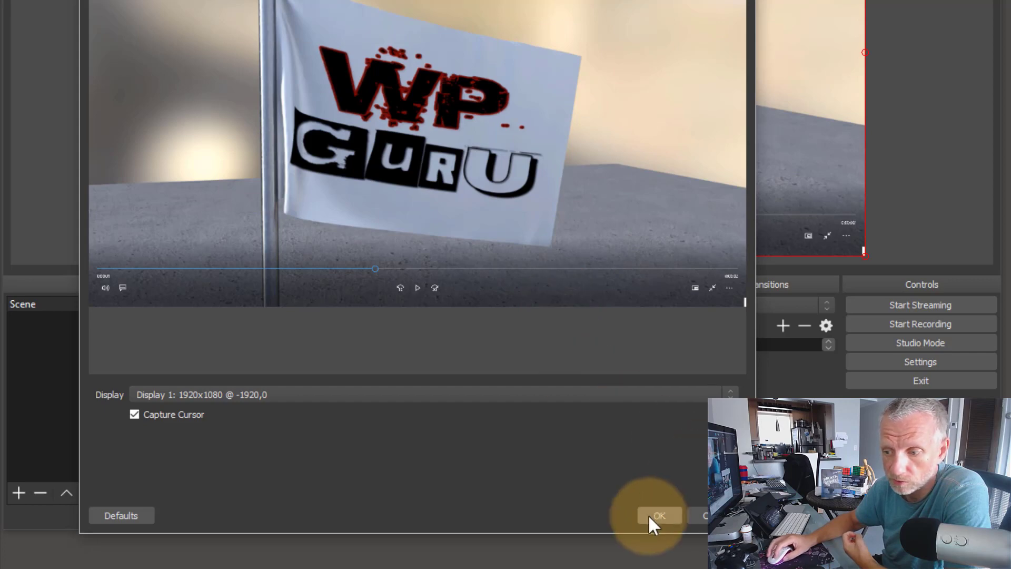
left_click(668, 514)
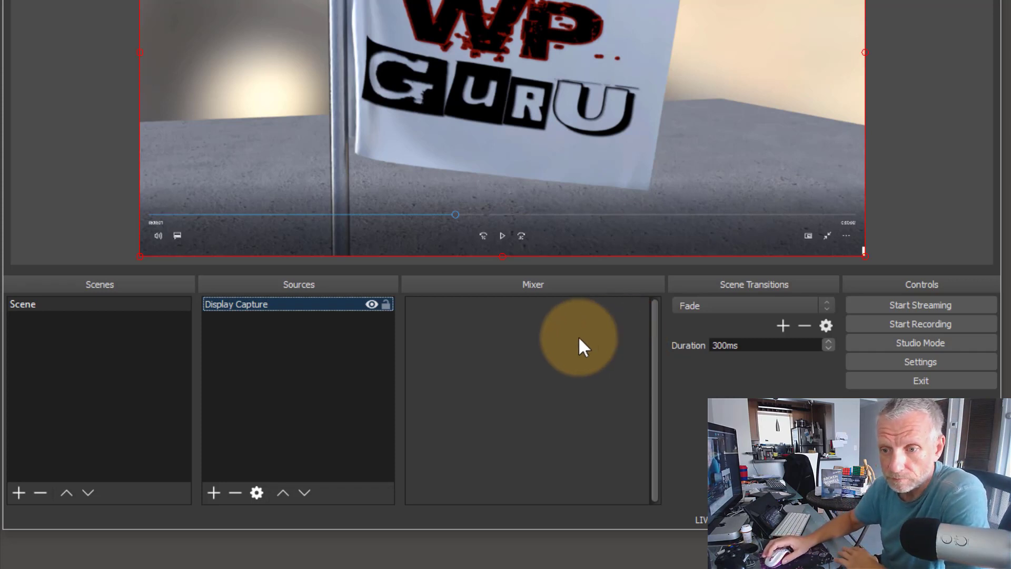
Step: Add a new Video Capture Device source named "Web Cam" to the scene
left_click(214, 493)
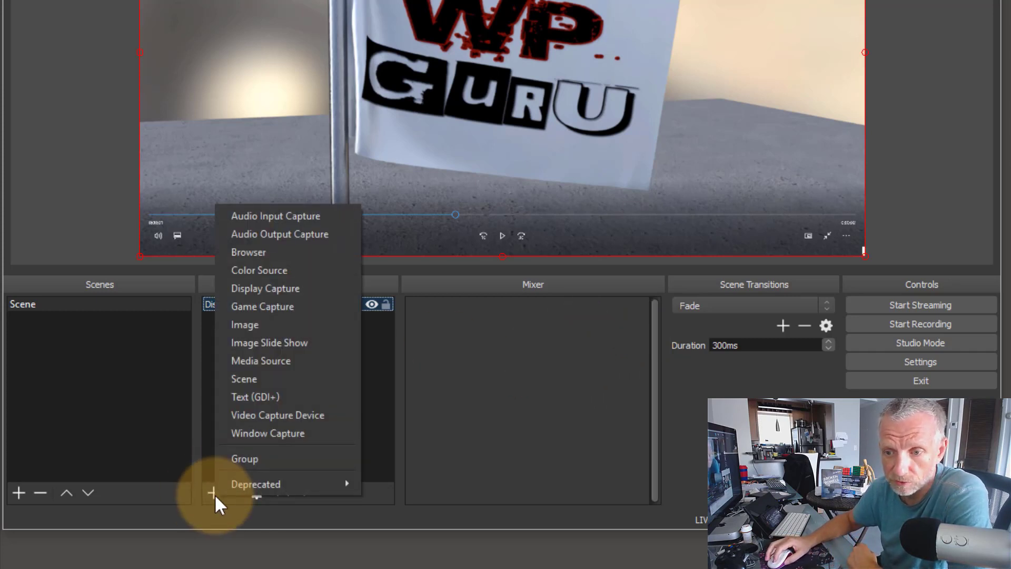
left_click(341, 415)
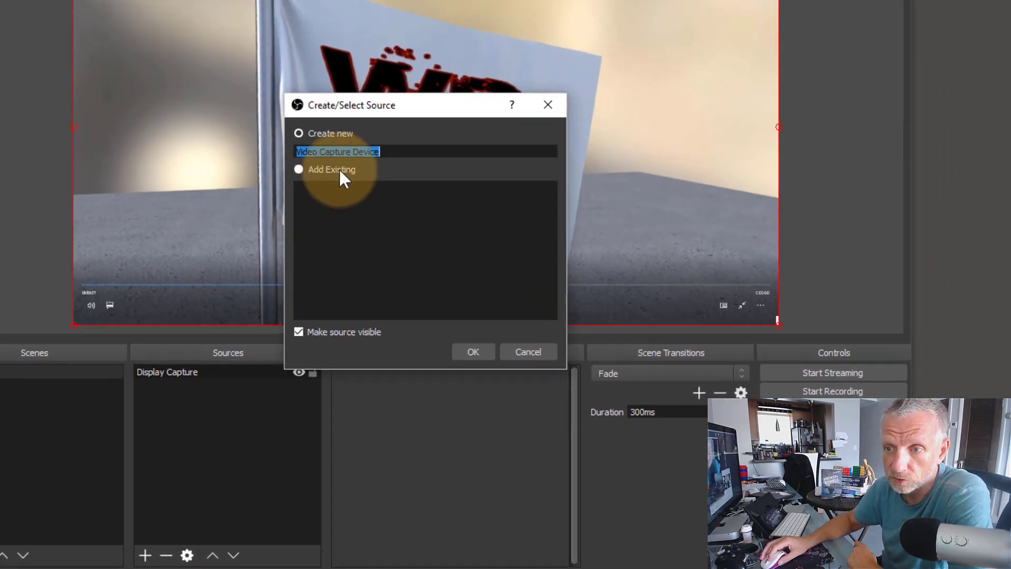
type("Web ")
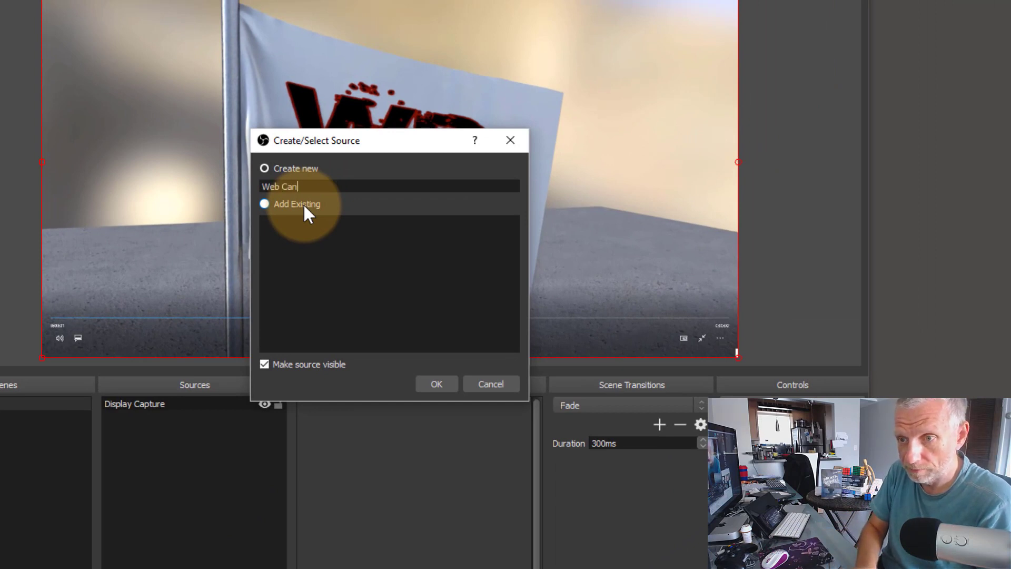
type("Cam")
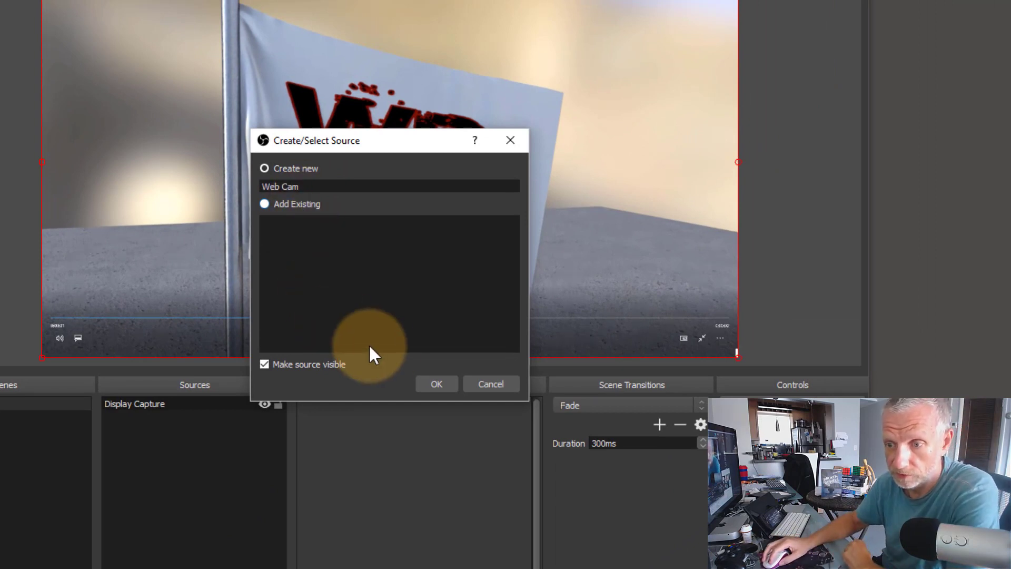
left_click(445, 384)
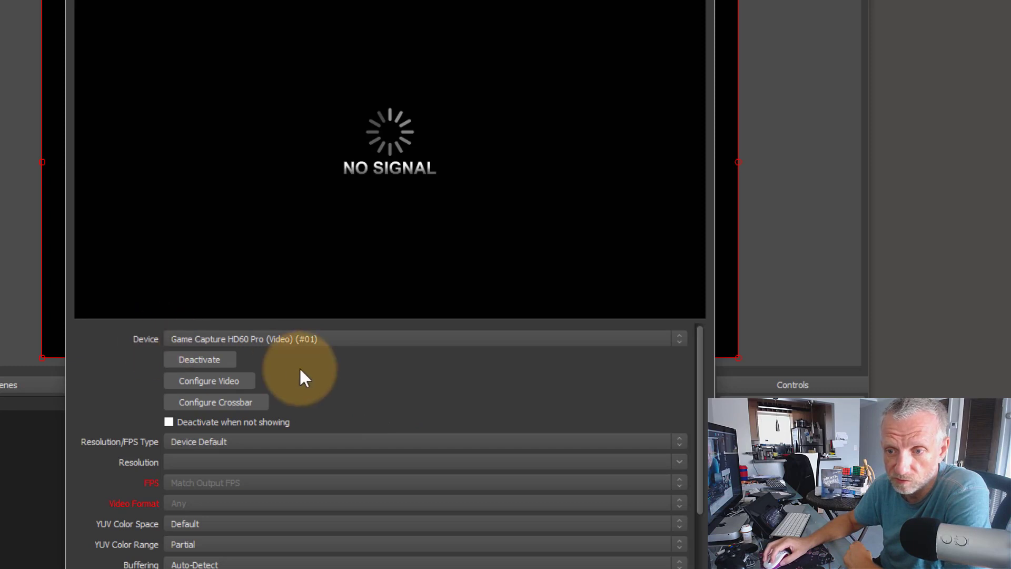
Step: Set the Web Cam source's device to c922 Pro Stream Webcam with a custom resolution of 1920x1080
left_click(555, 337)
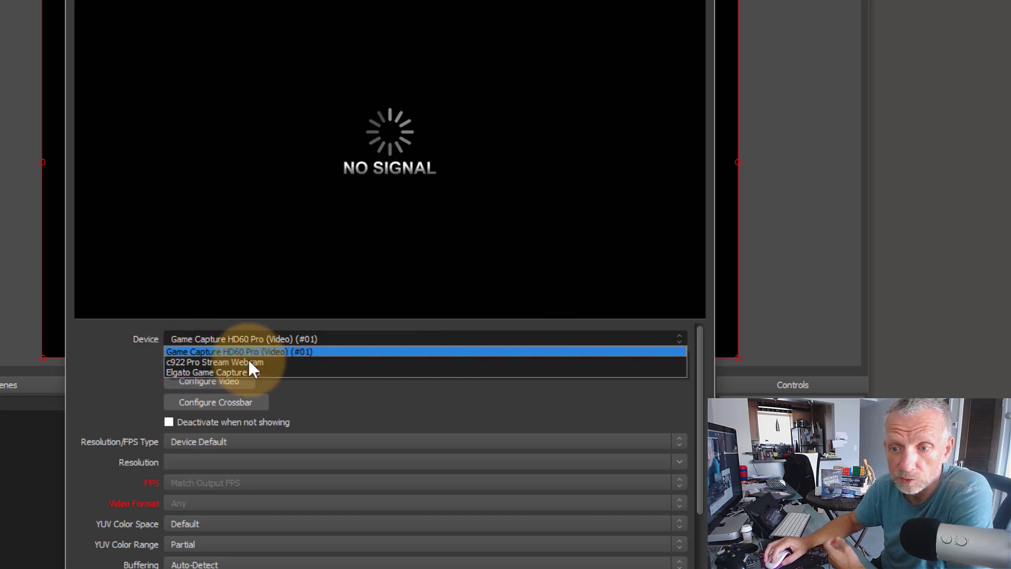
left_click(289, 364)
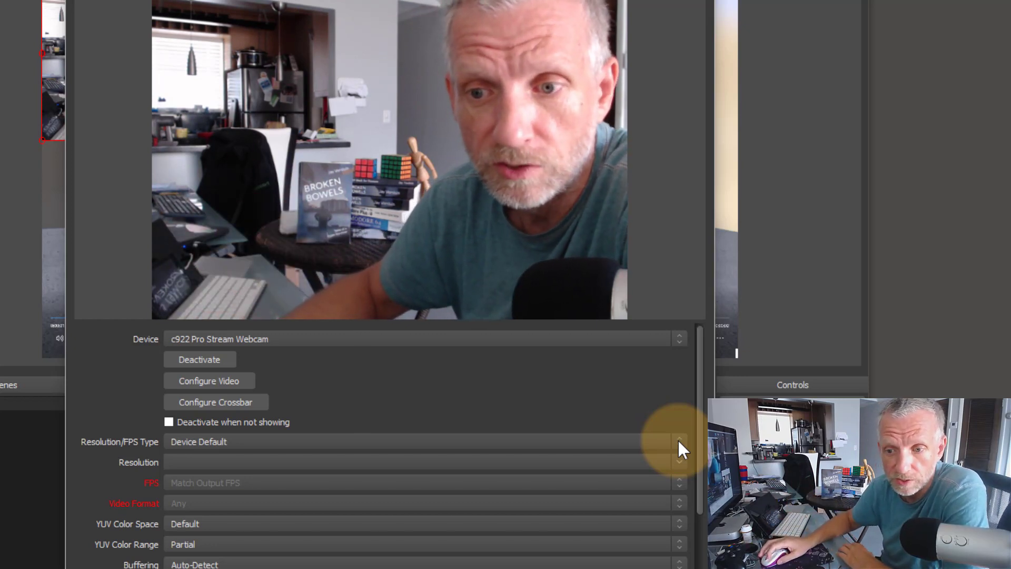
left_click(678, 440)
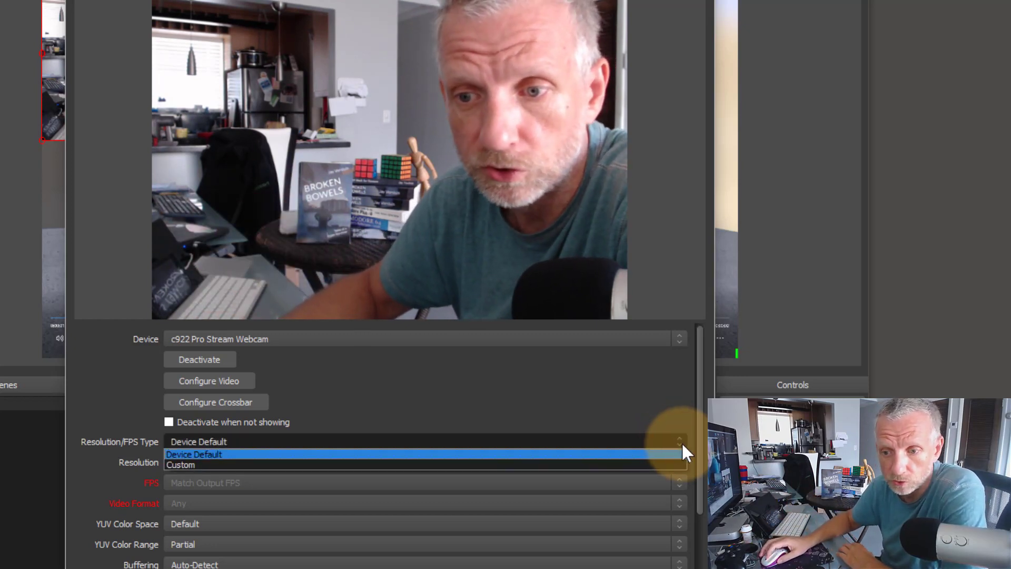
left_click(622, 464)
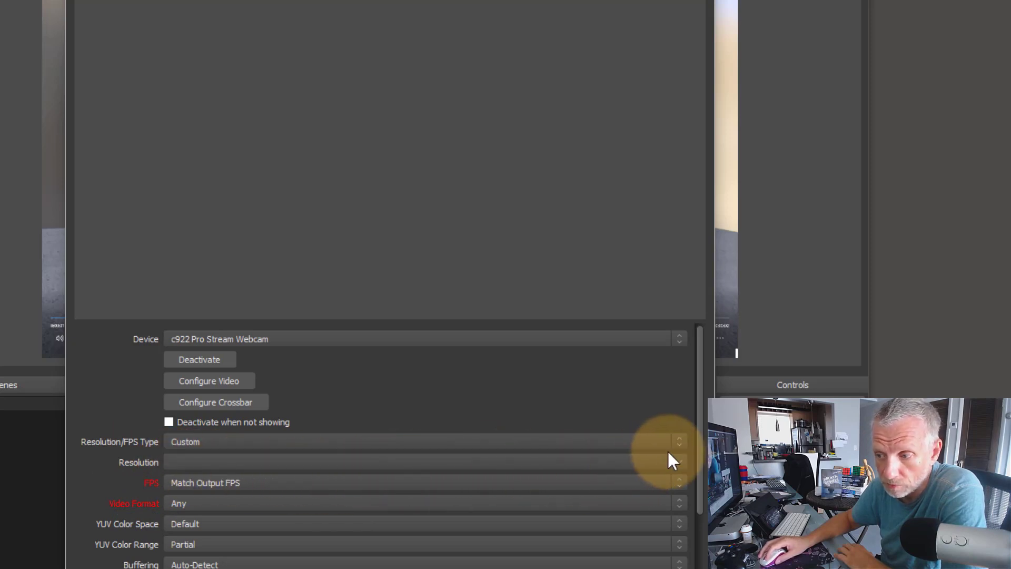
left_click(683, 462)
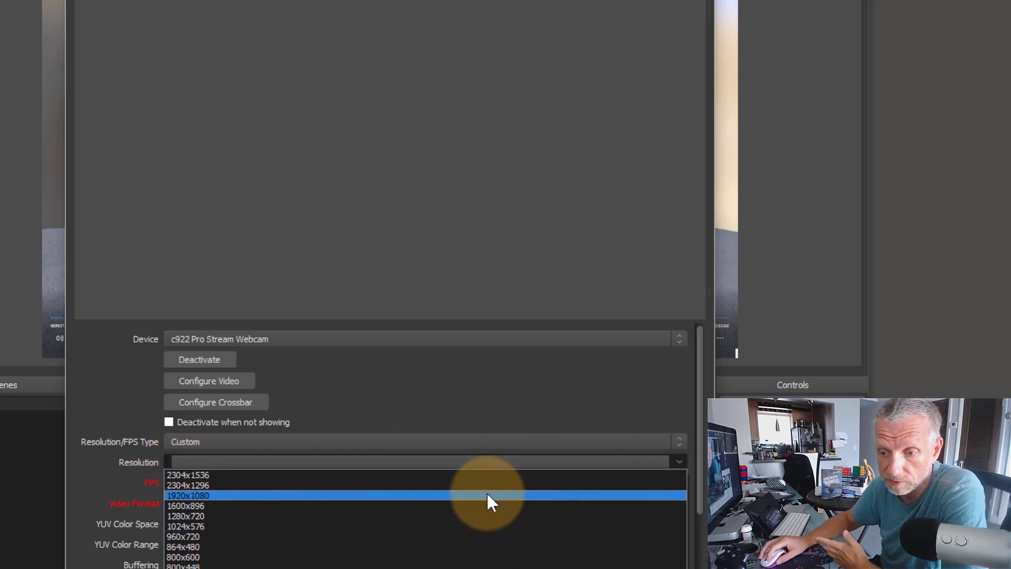
left_click(445, 495)
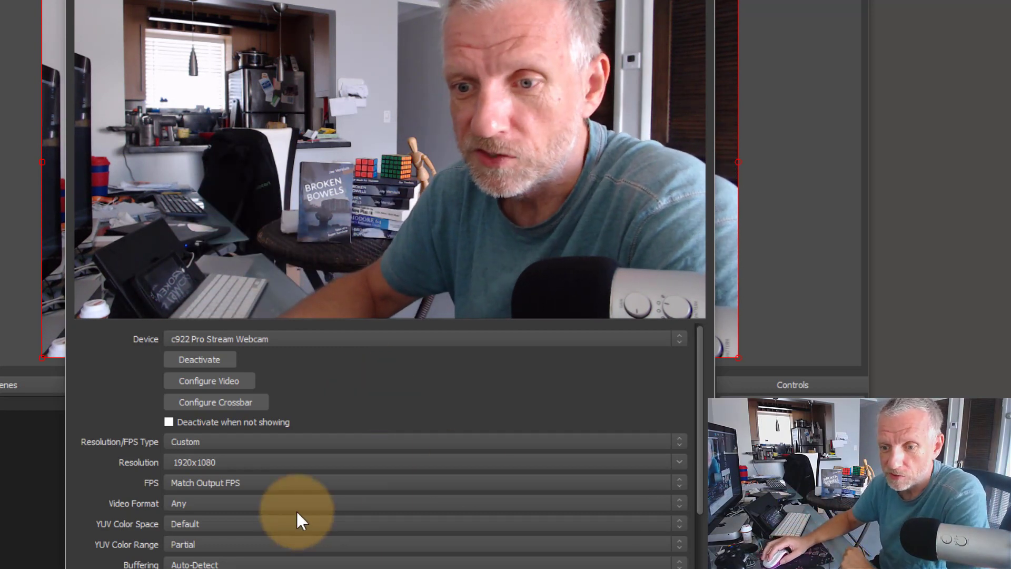
Step: Set the Web Cam source's resolution to 1280x720 and its frame rate to 60 FPS
left_click(678, 482)
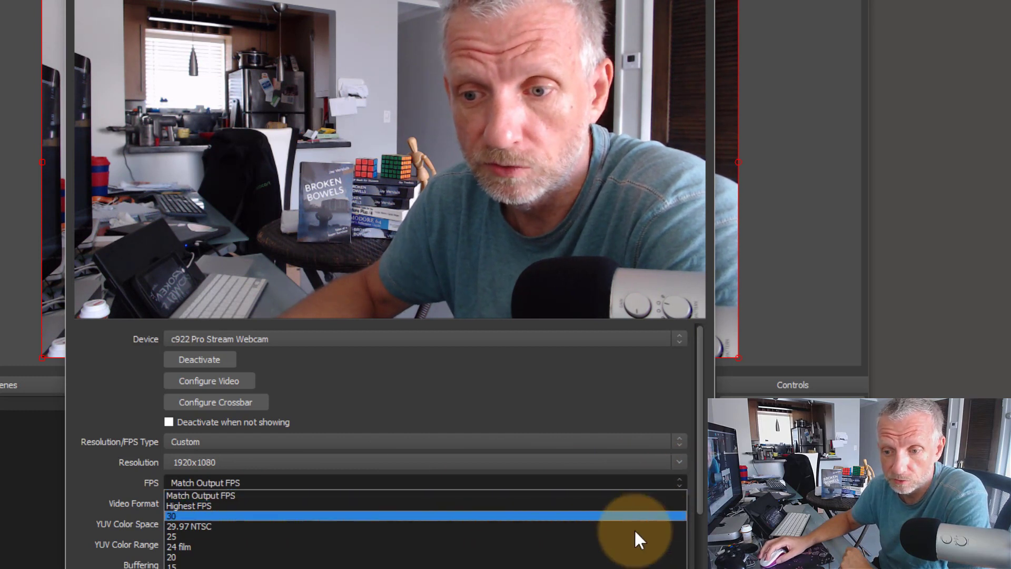
left_click(676, 458)
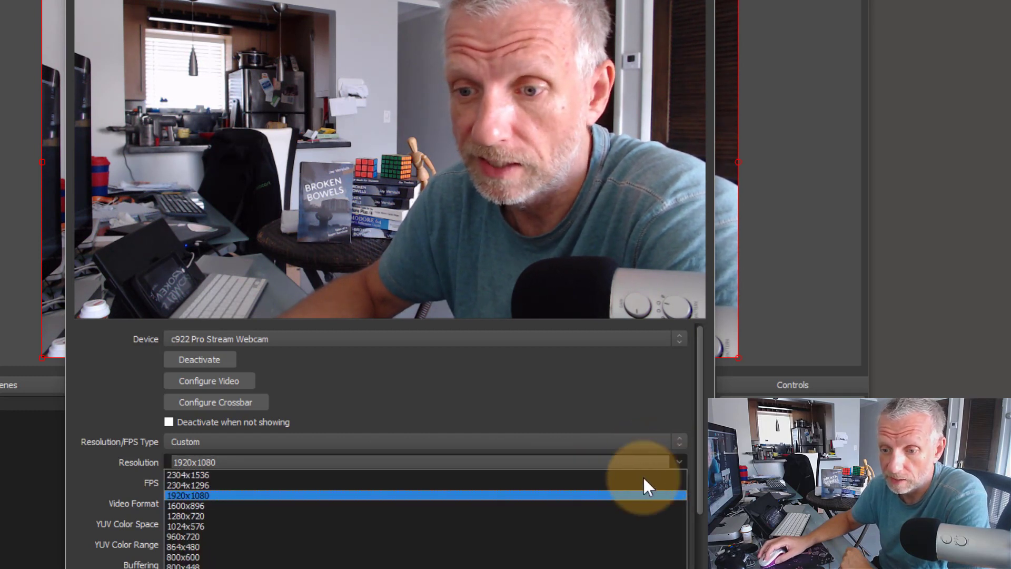
left_click(574, 523)
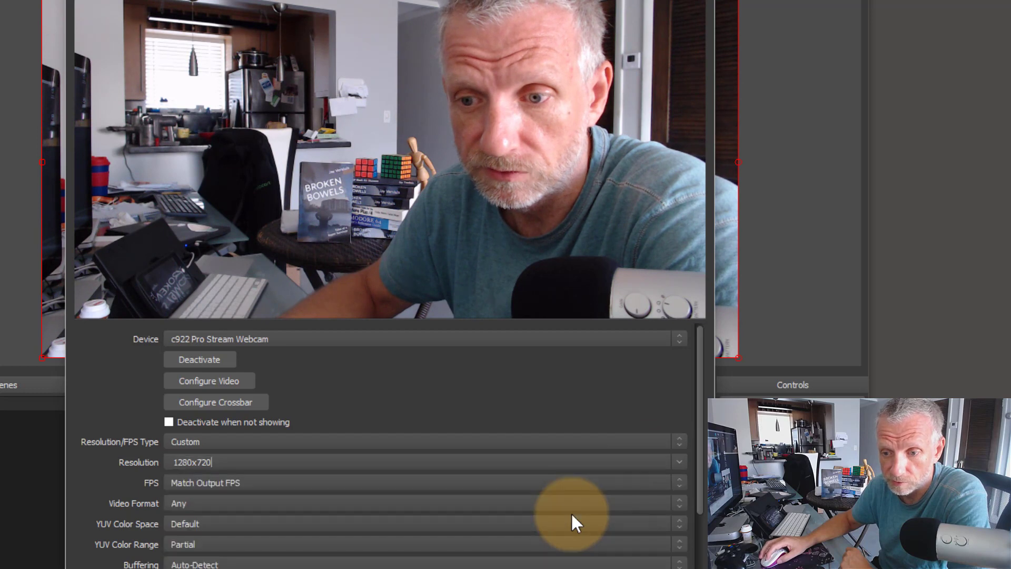
left_click(680, 480)
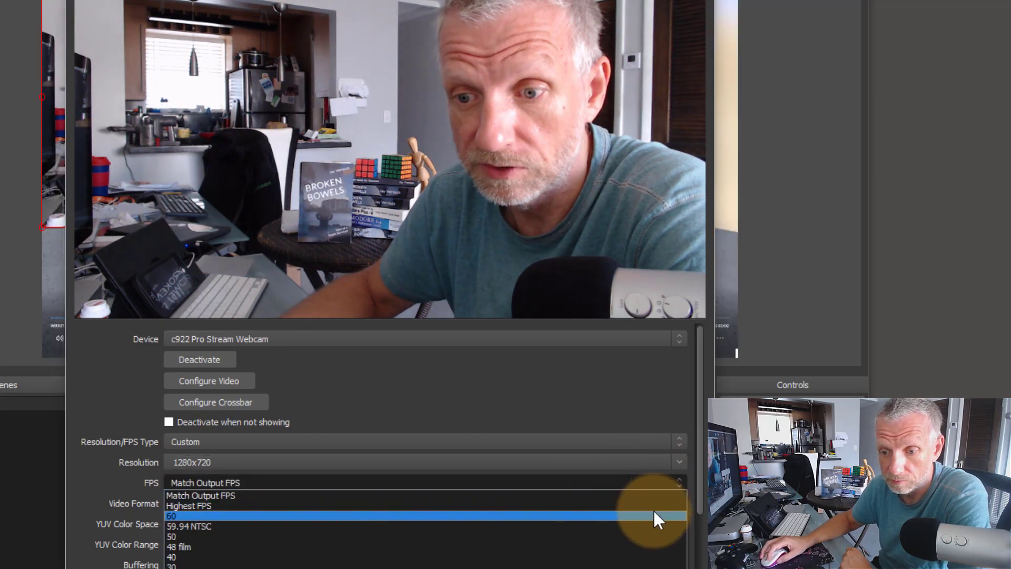
left_click(653, 511)
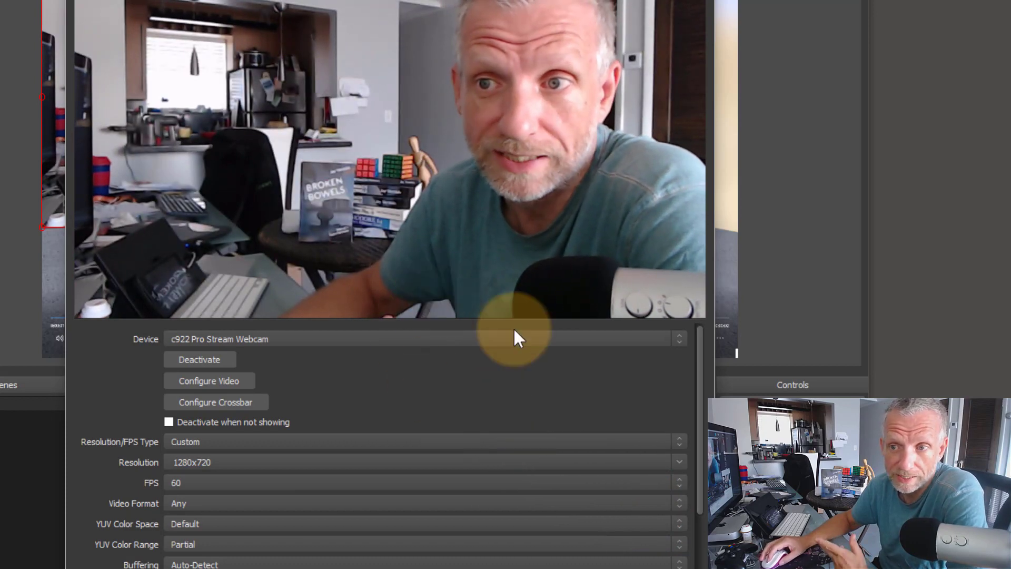
Step: Review the webcam's video configuration without changing it, check the remaining source properties and accept them
left_click(242, 379)
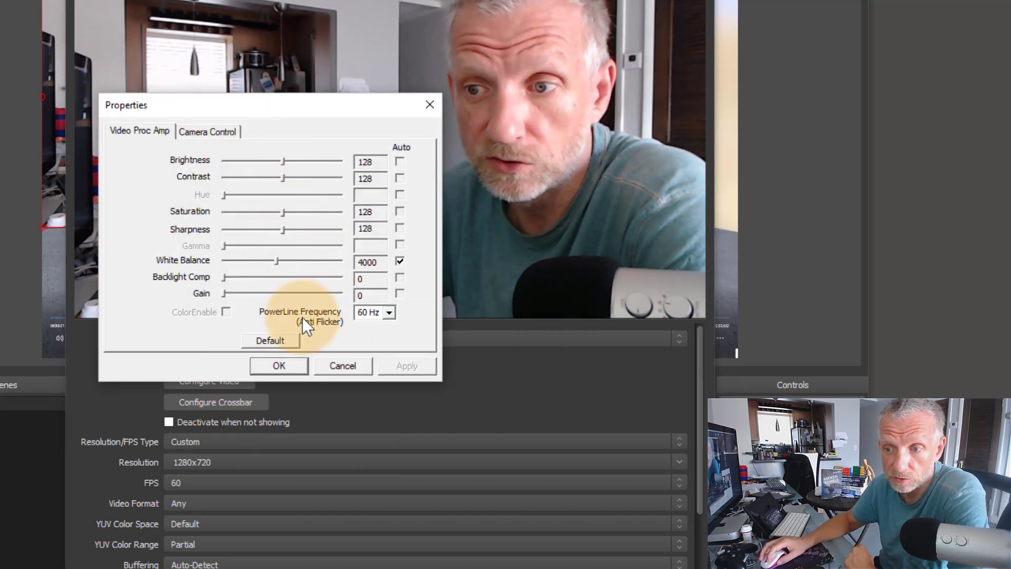
left_click(343, 366)
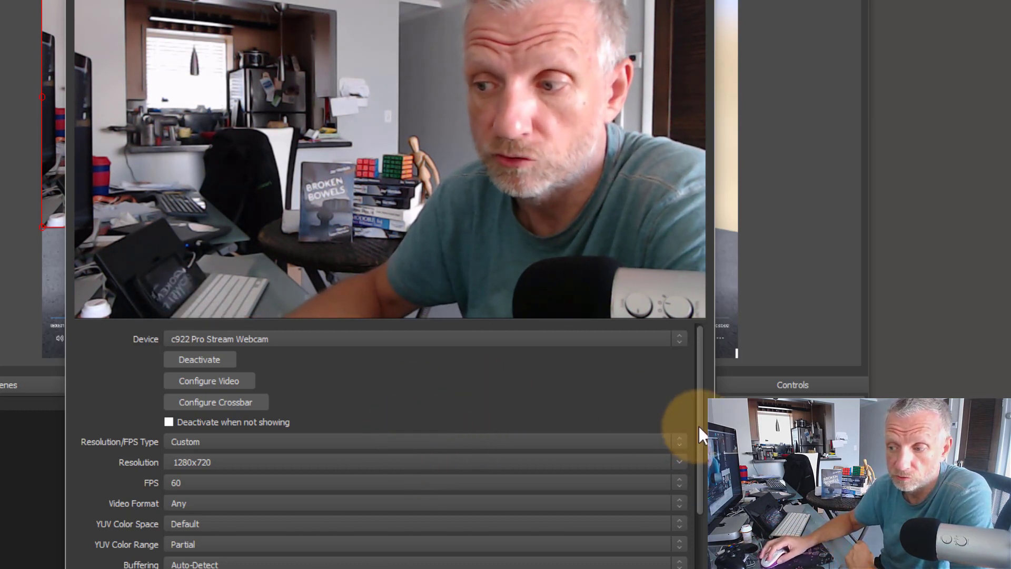
left_click_drag(699, 426, 699, 478)
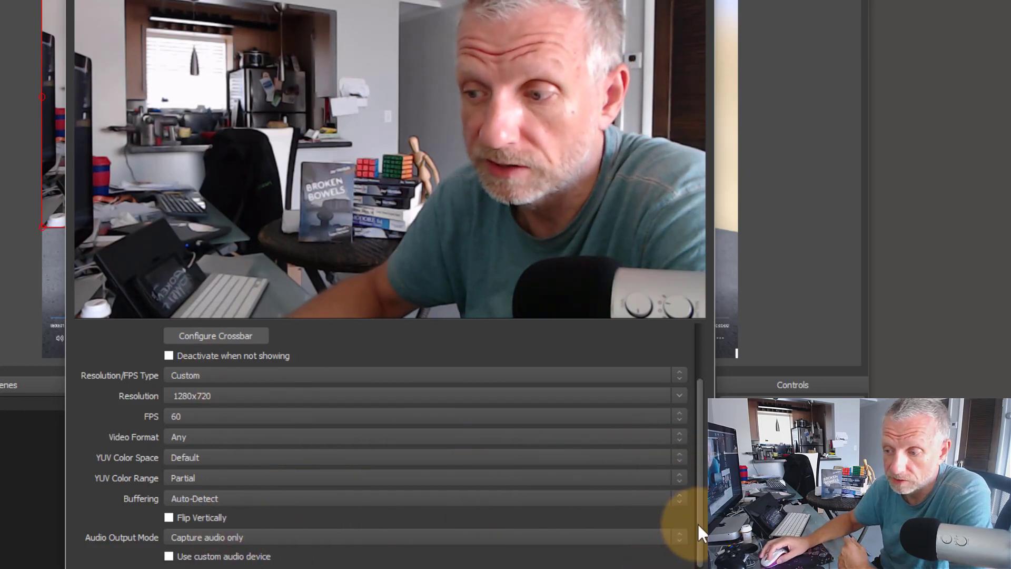
scroll(697, 522, "up", 3)
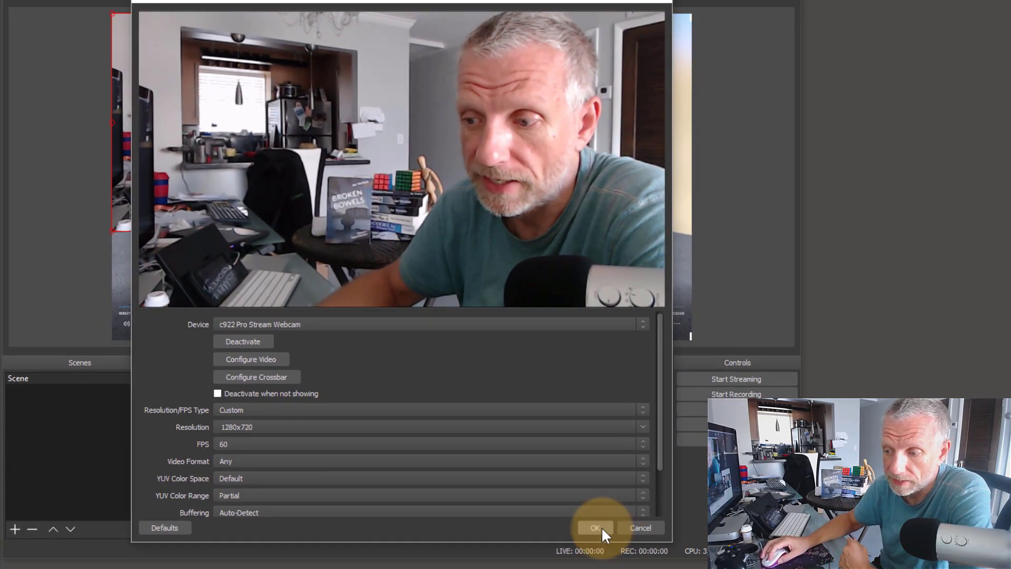
left_click(601, 528)
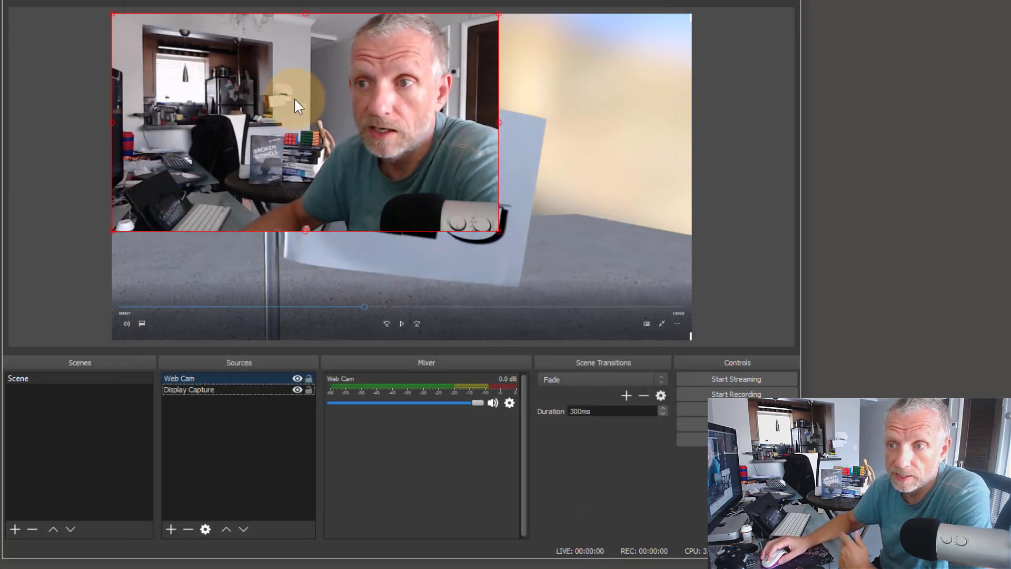
Step: Shrink the Web Cam overlay to about a third of the canvas width and place it in the canvas's upper-right corner
left_click_drag(339, 140, 485, 178)
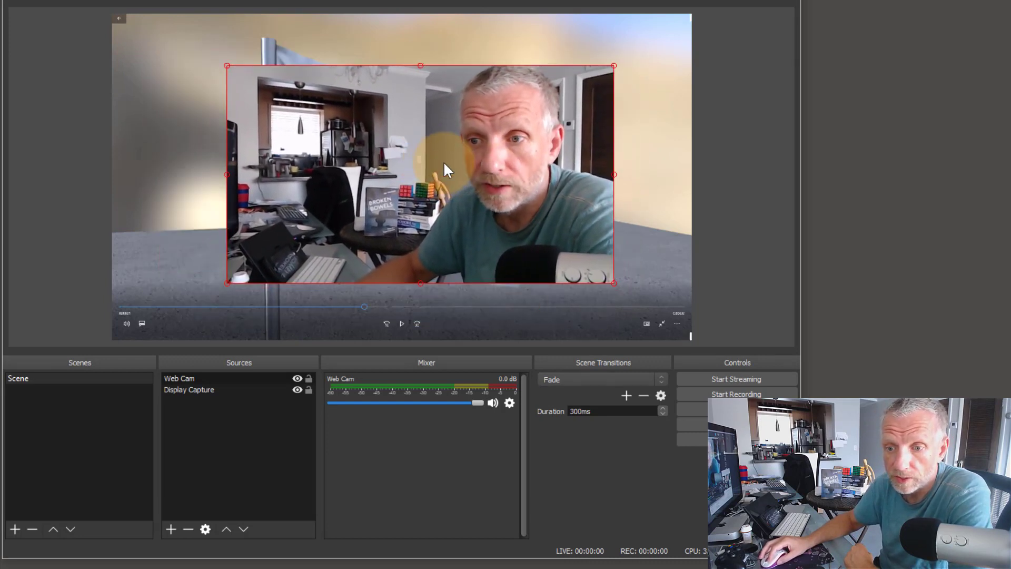
left_click_drag(261, 81, 414, 164)
left_click_drag(491, 204, 565, 45)
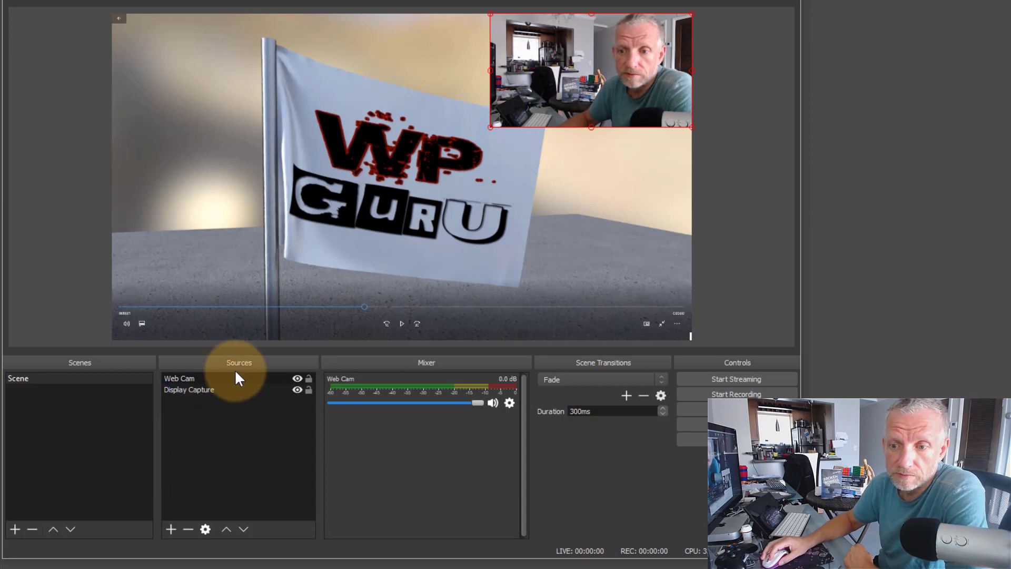
Step: Send the Web Cam source behind Display Capture, bring it back to the front, and switch its visibility off and on
left_click(202, 378)
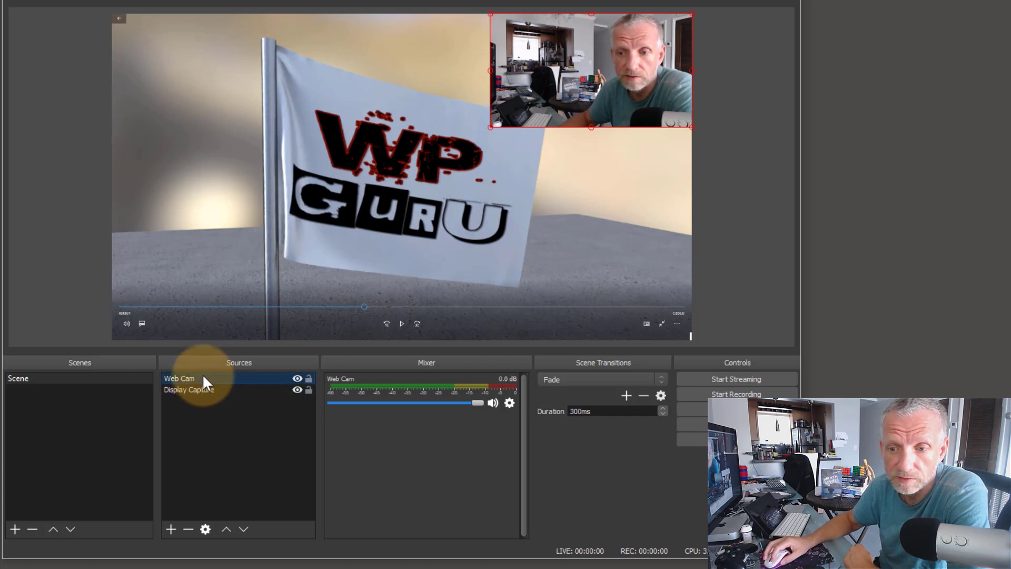
left_click(181, 388)
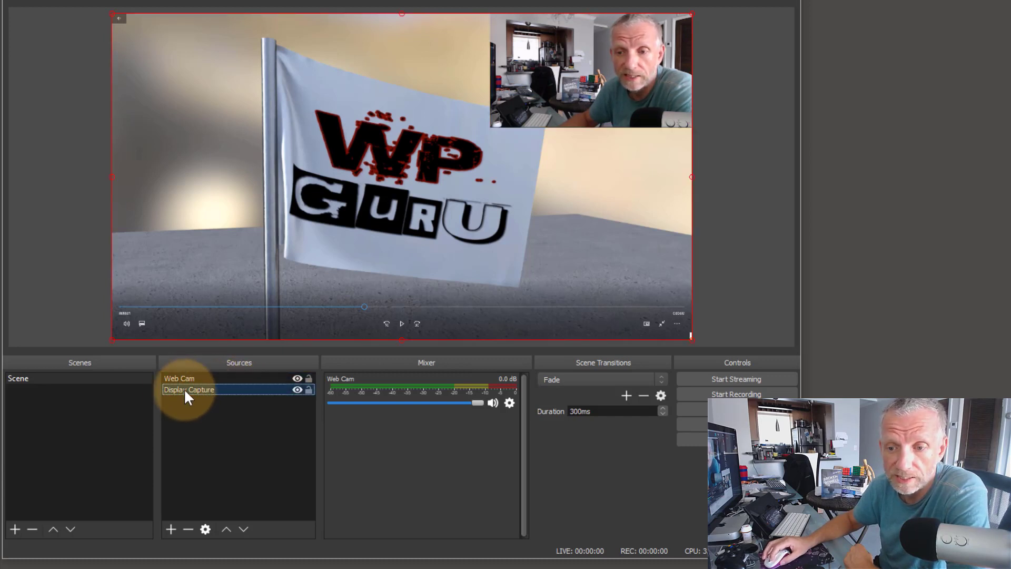
left_click(223, 377)
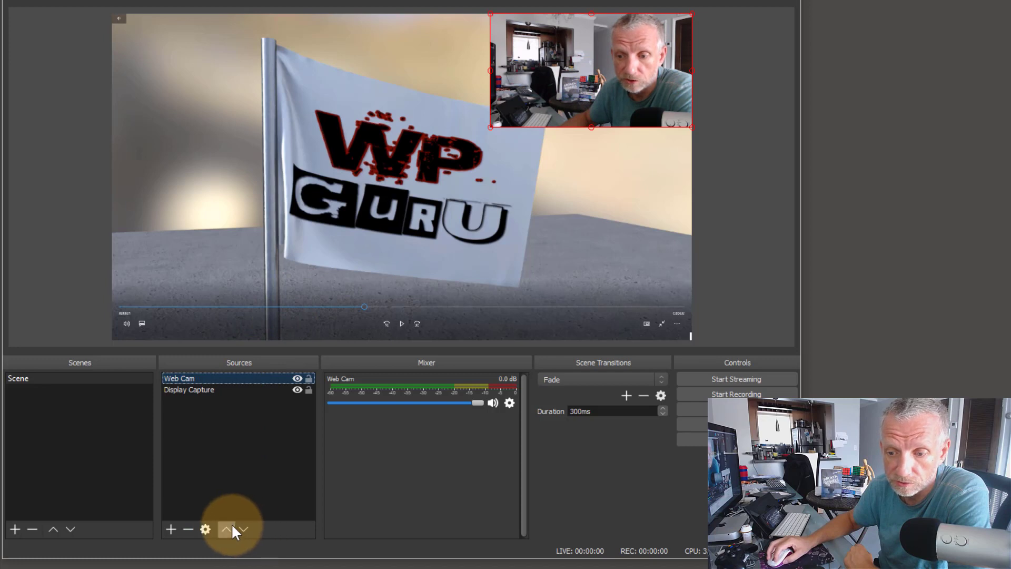
left_click(245, 530)
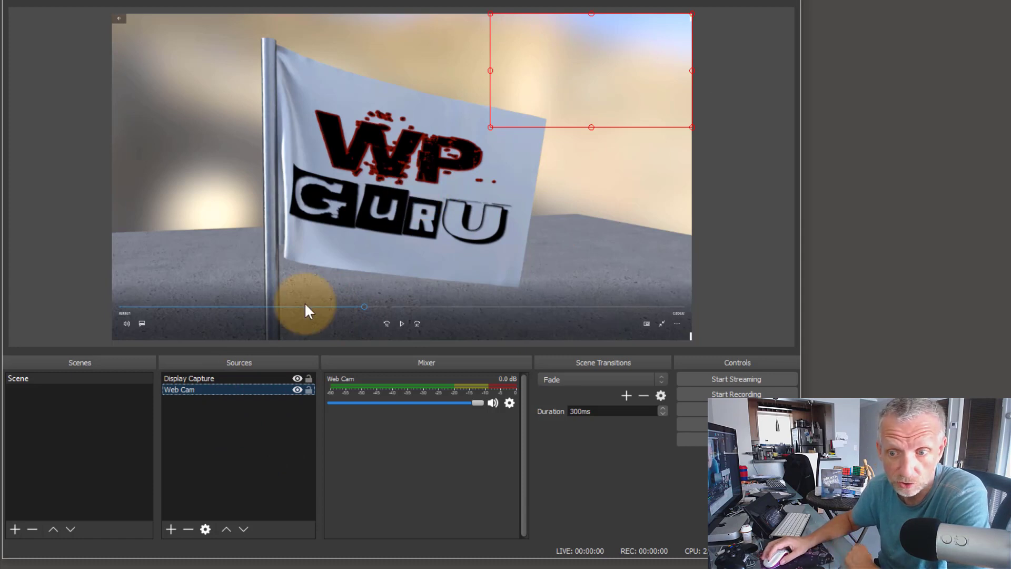
left_click(227, 528)
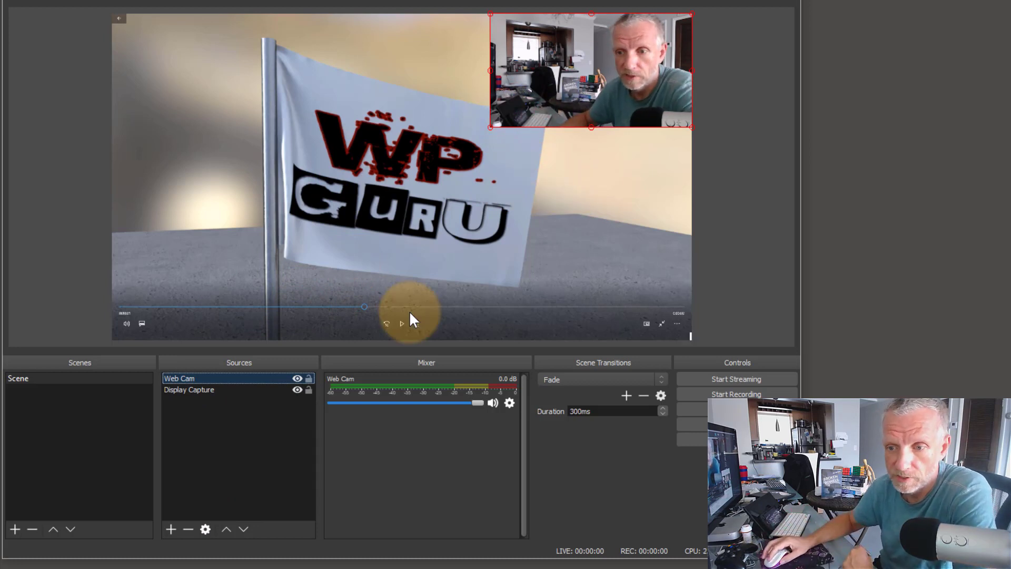
left_click(296, 378)
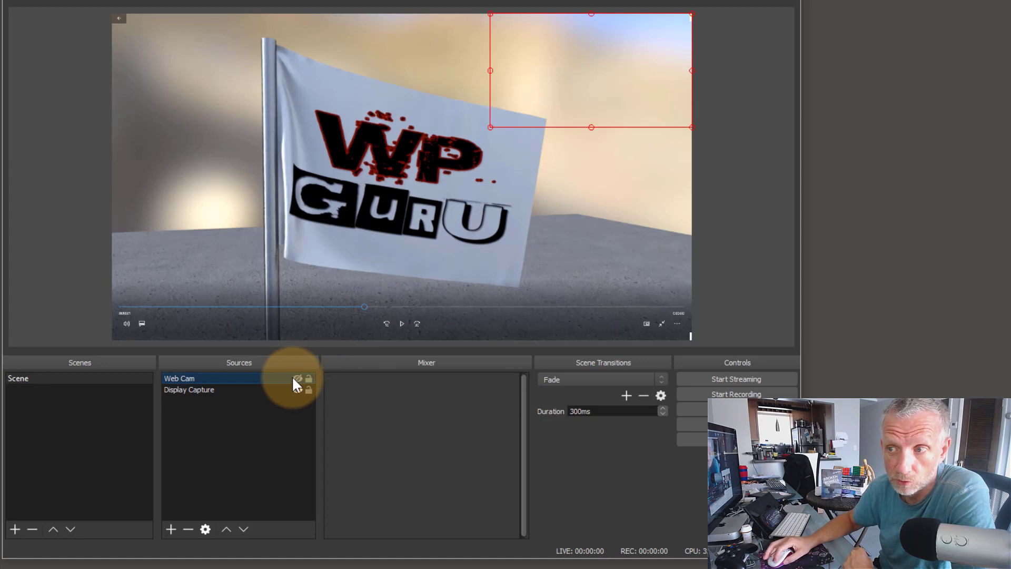
left_click(294, 378)
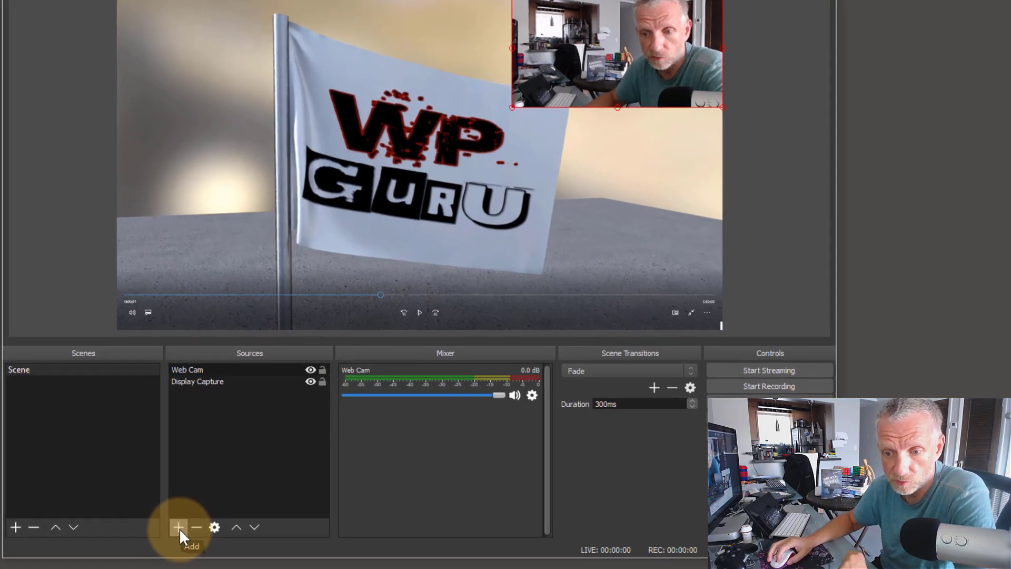
Step: Add a new Audio Input Capture source named "Web Cam Audio" to the scene
left_click(171, 529)
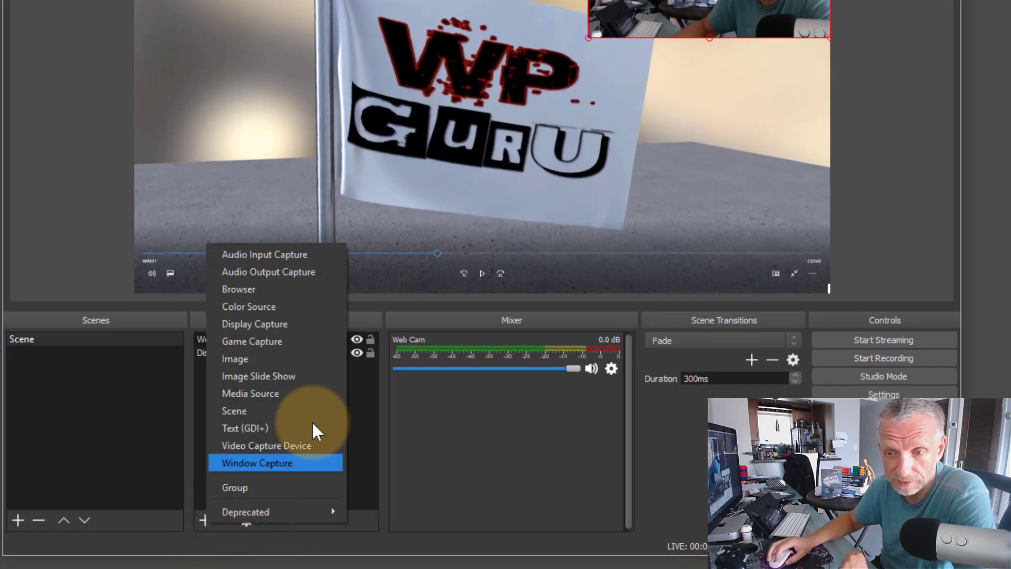
left_click(320, 254)
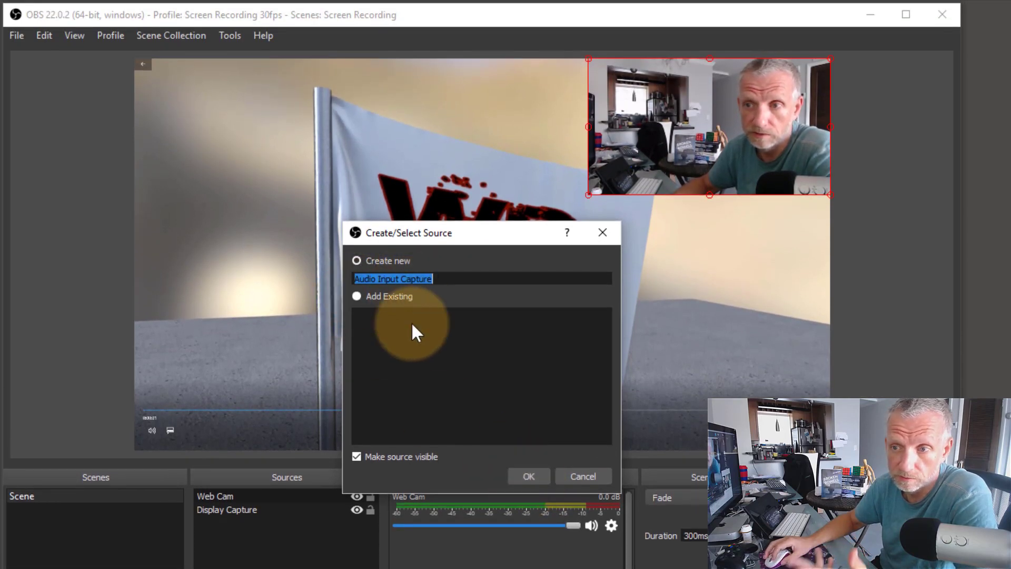
type("Web C")
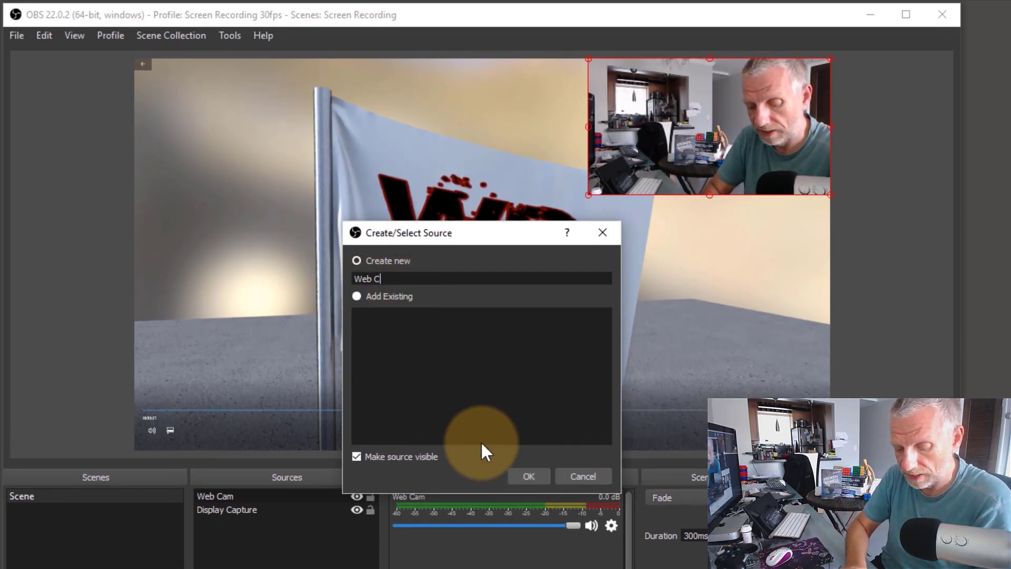
type("am Audio")
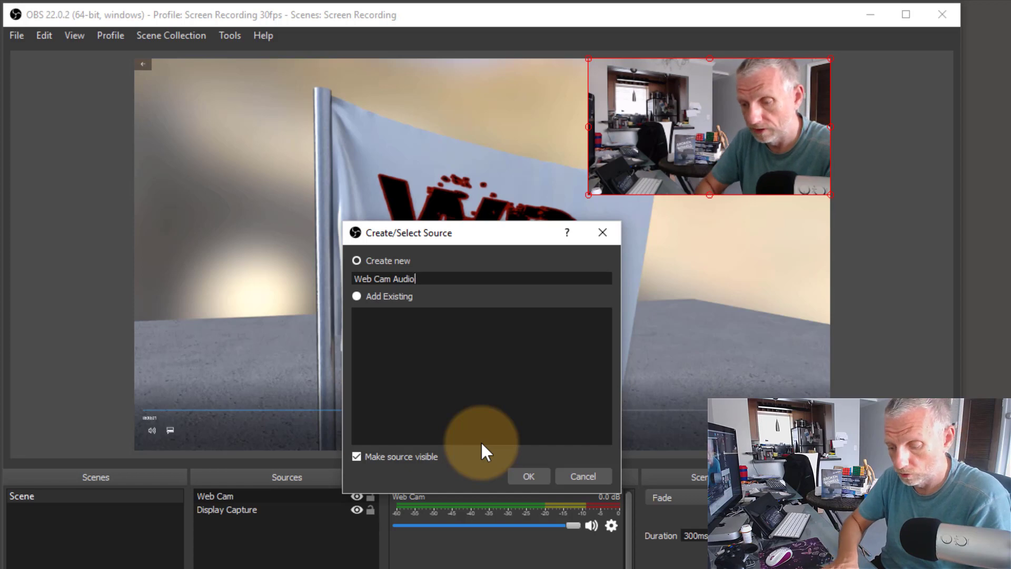
left_click(526, 475)
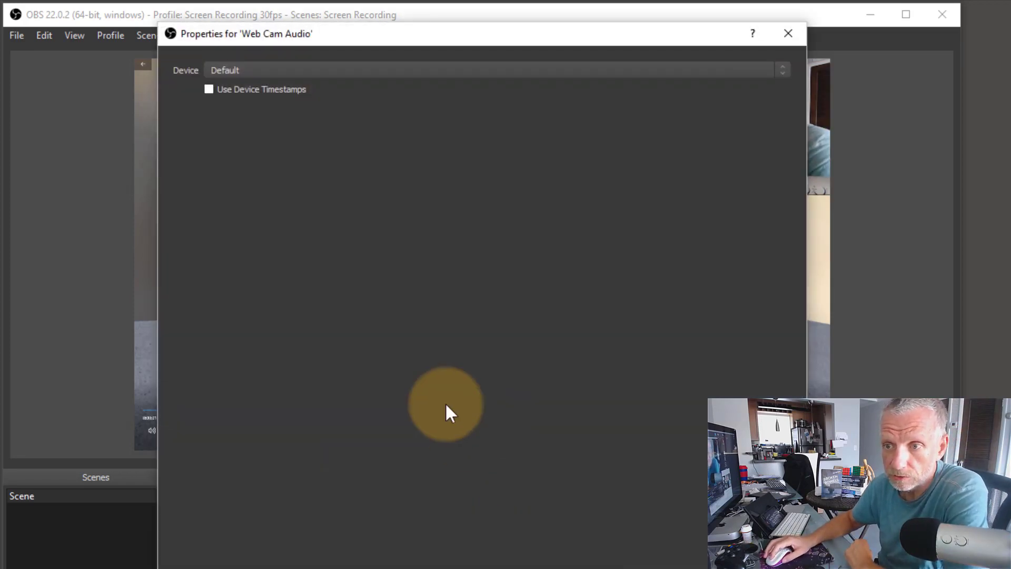
Step: Set the Web Cam Audio device to Microphone (C922 Pro Stream Webcam) and accept the source properties
left_click(367, 71)
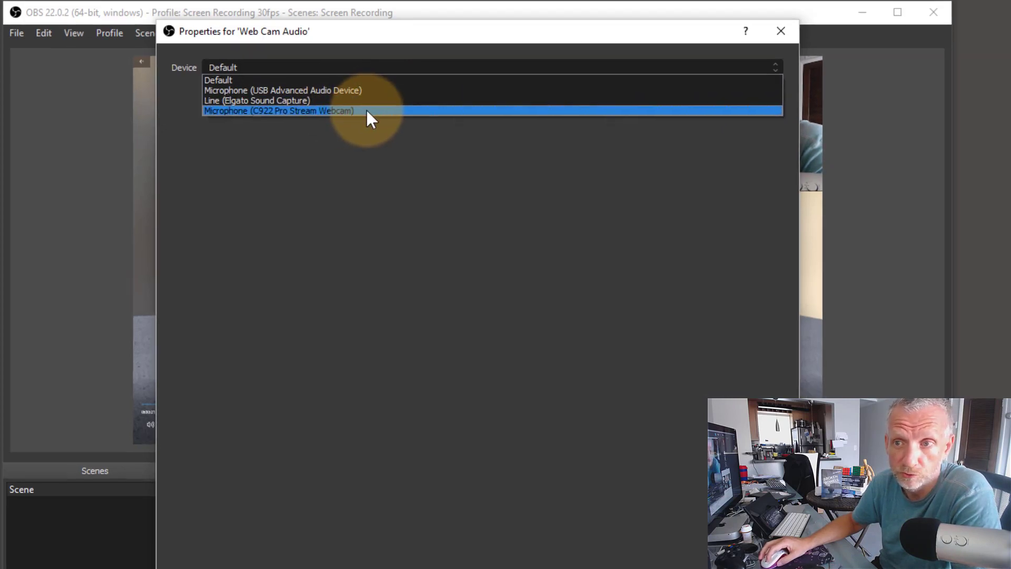
left_click(367, 110)
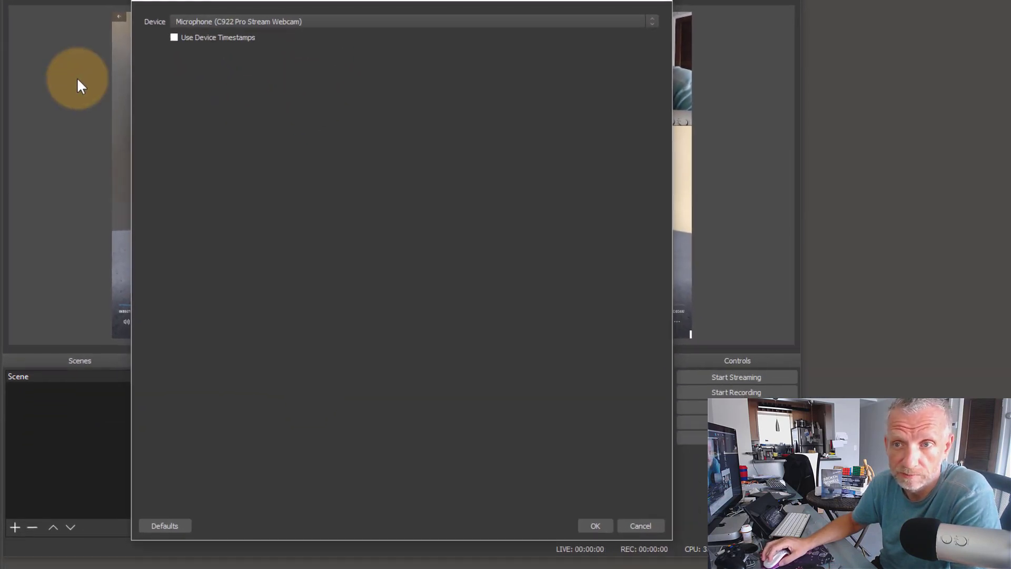
left_click(597, 525)
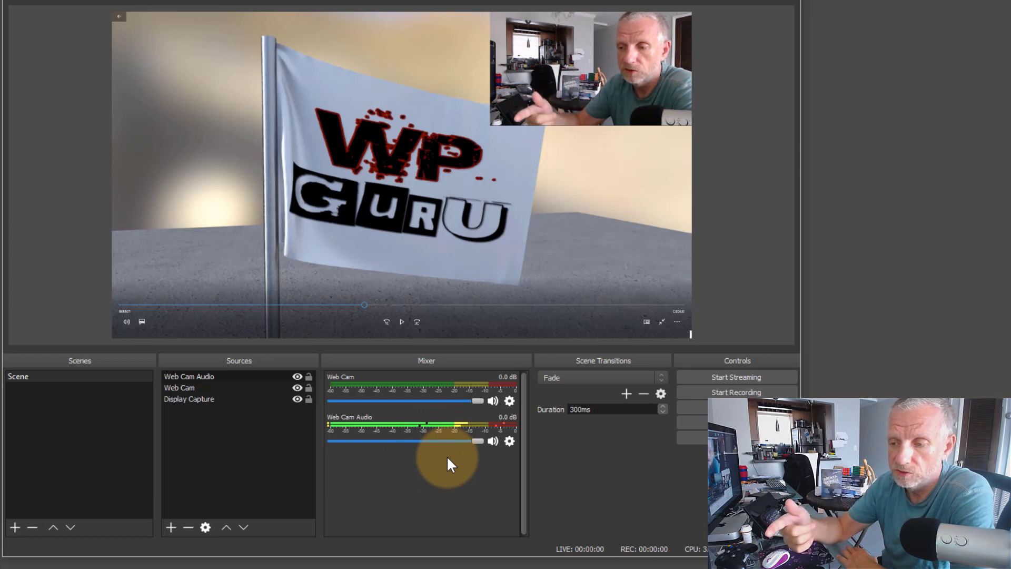
Step: Check the advanced audio properties, keep Web Cam Audio's monitoring at Monitor Off, and close the dialog
left_click(509, 440)
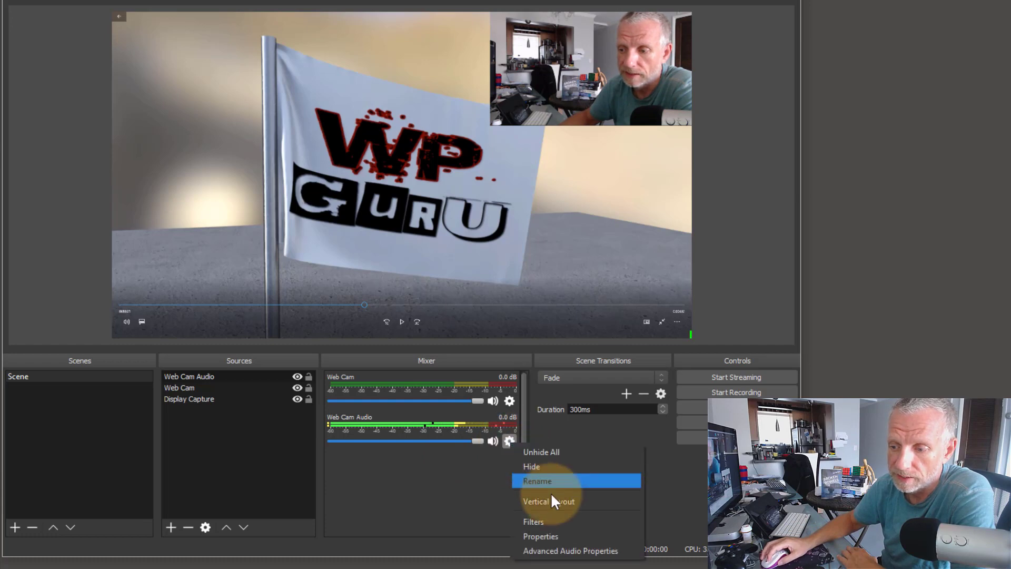
left_click(618, 551)
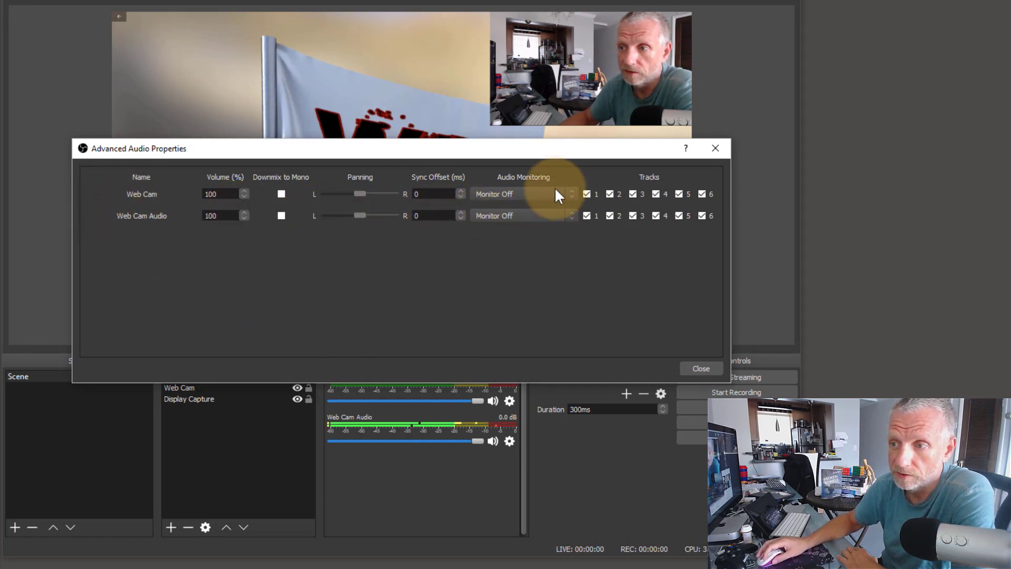
left_click(574, 214)
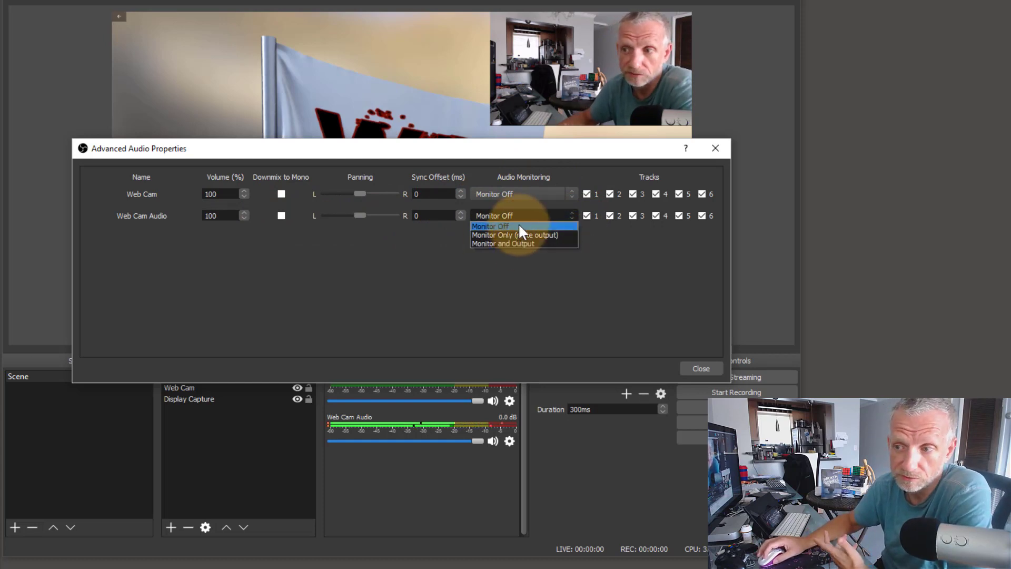
left_click(545, 226)
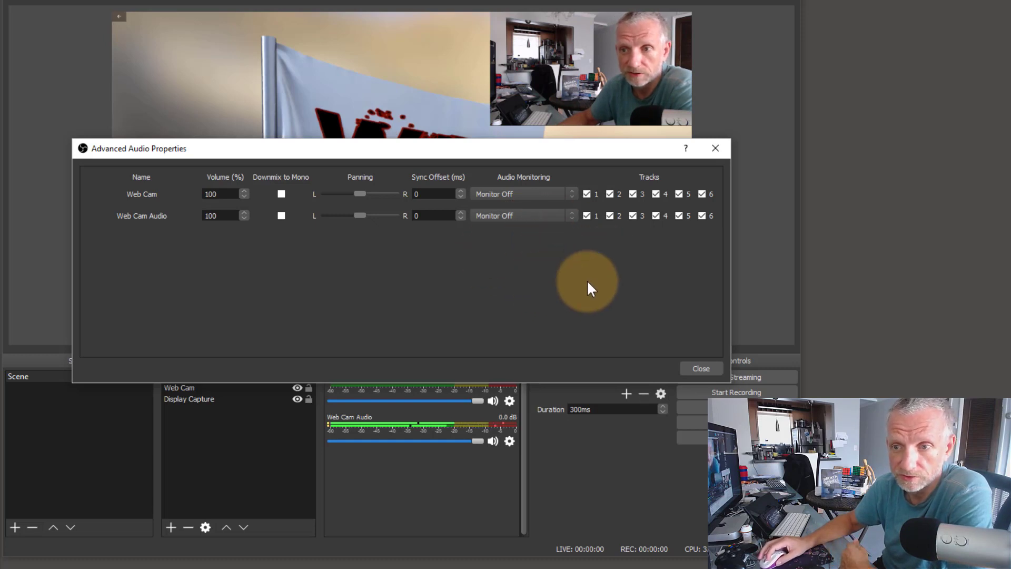
left_click(714, 368)
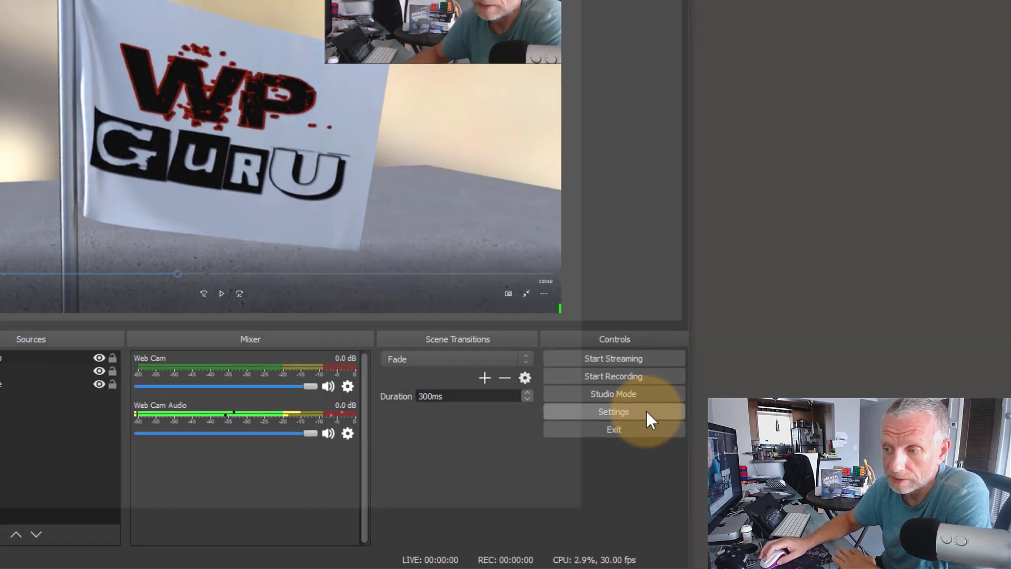
Step: Open the output settings and check the streaming video bitrate and the recording folder without changing them
left_click(634, 414)
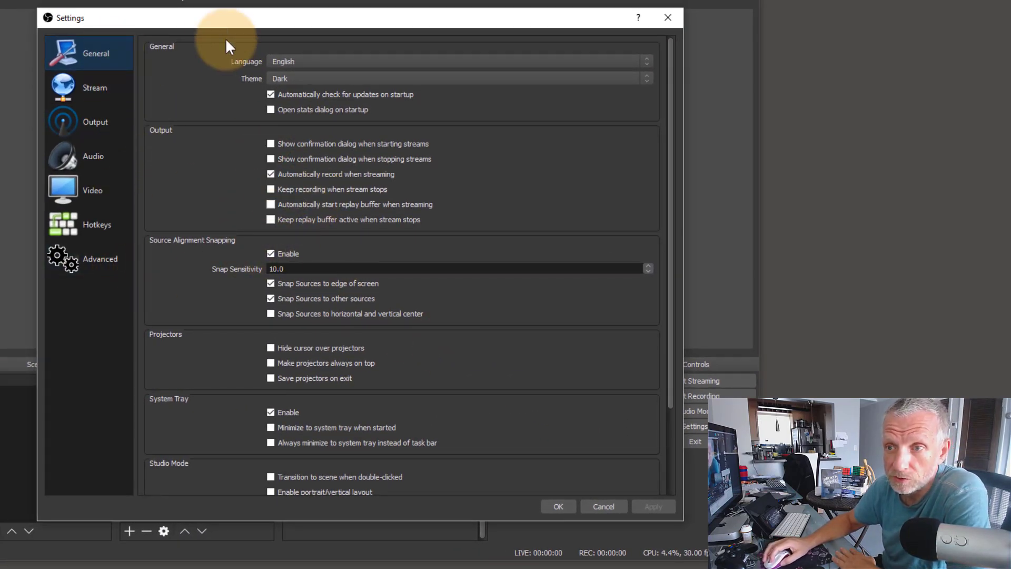
left_click(117, 122)
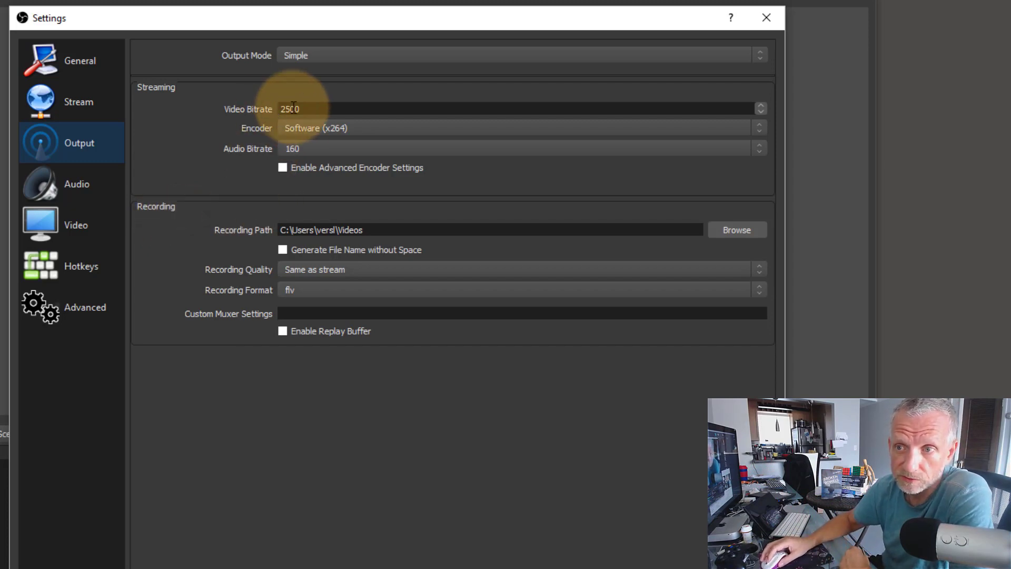
left_click_drag(304, 109, 260, 109)
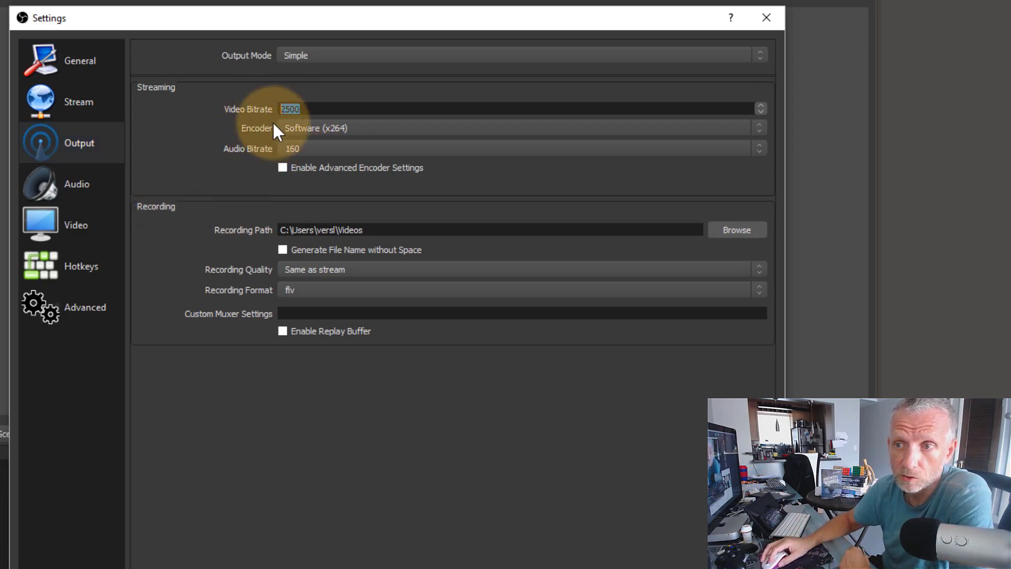
left_click(308, 112)
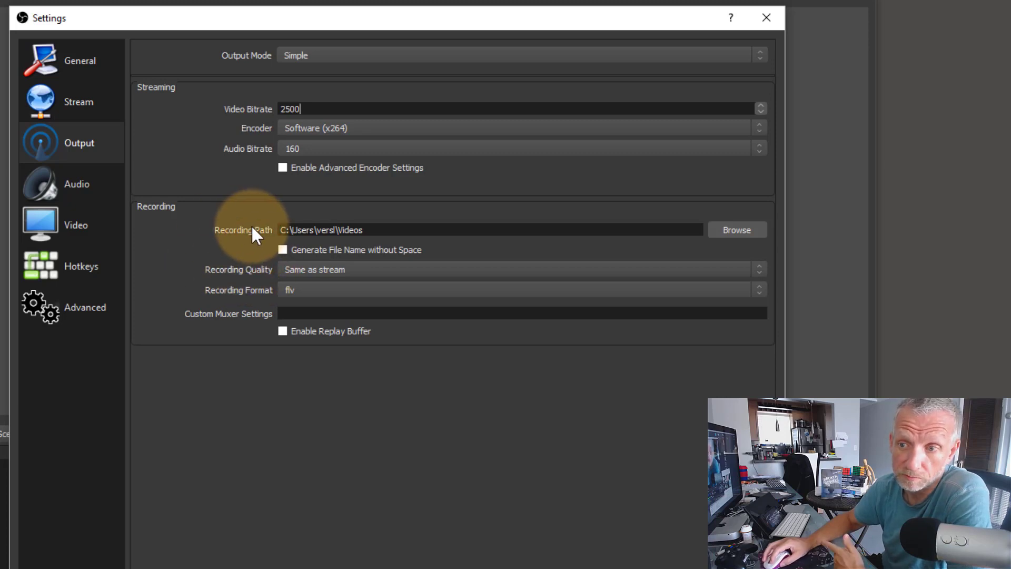
left_click(728, 228)
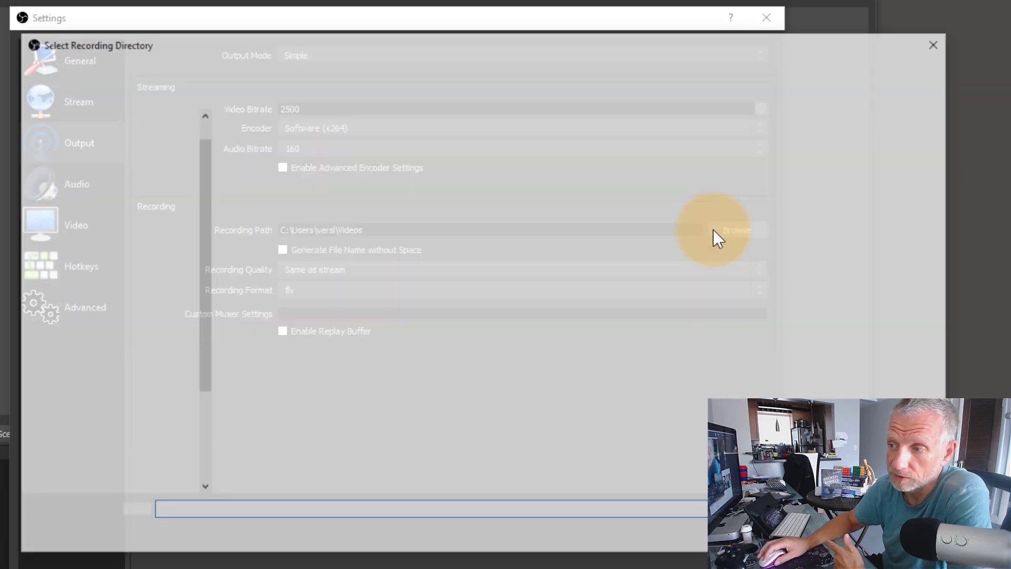
left_click(904, 536)
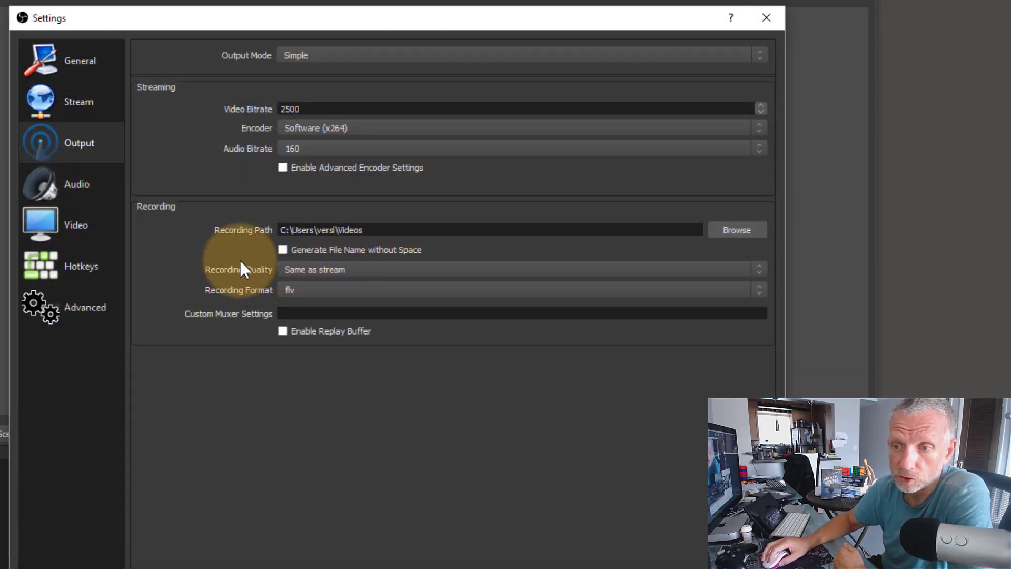
Step: Set the recording quality to "Indistinguishable Quality, Large File Size" and the recording format to mp4
left_click(380, 276)
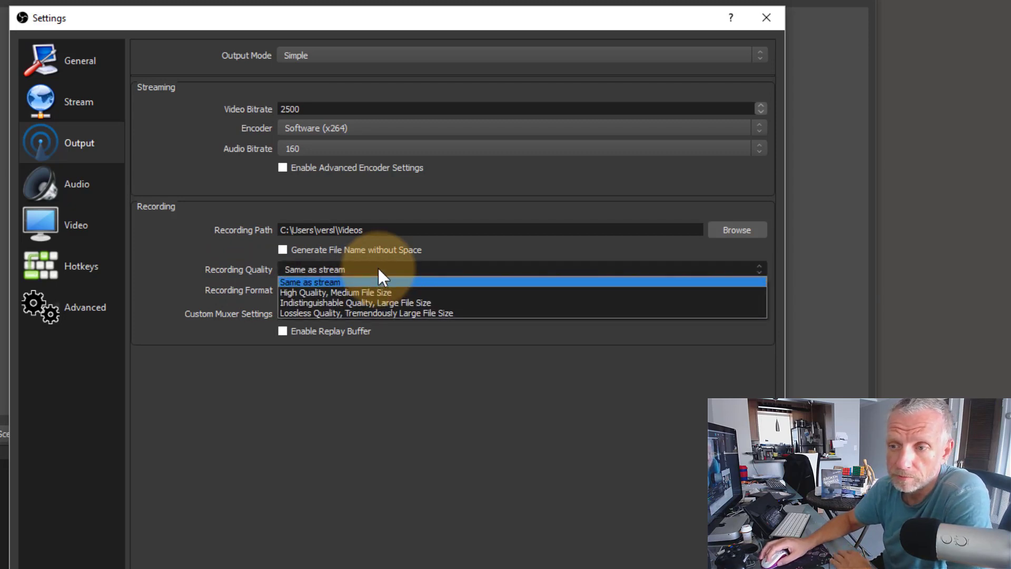
left_click(466, 304)
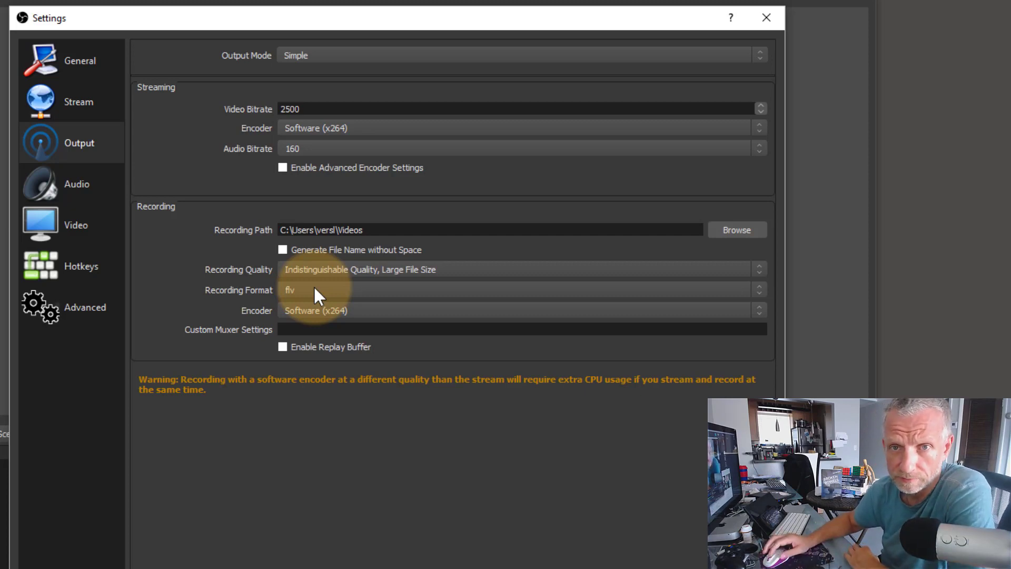
left_click(315, 288)
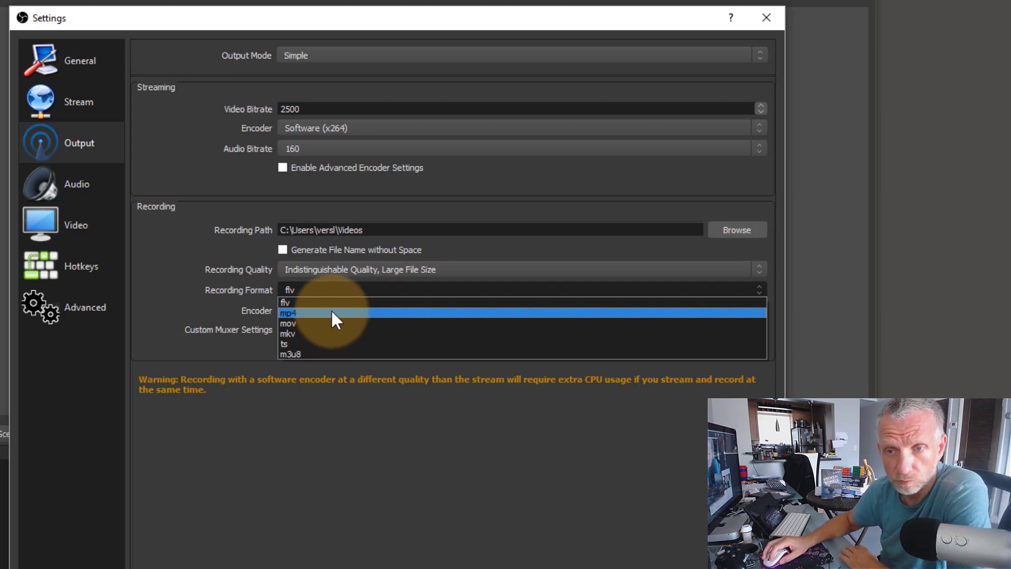
left_click(330, 310)
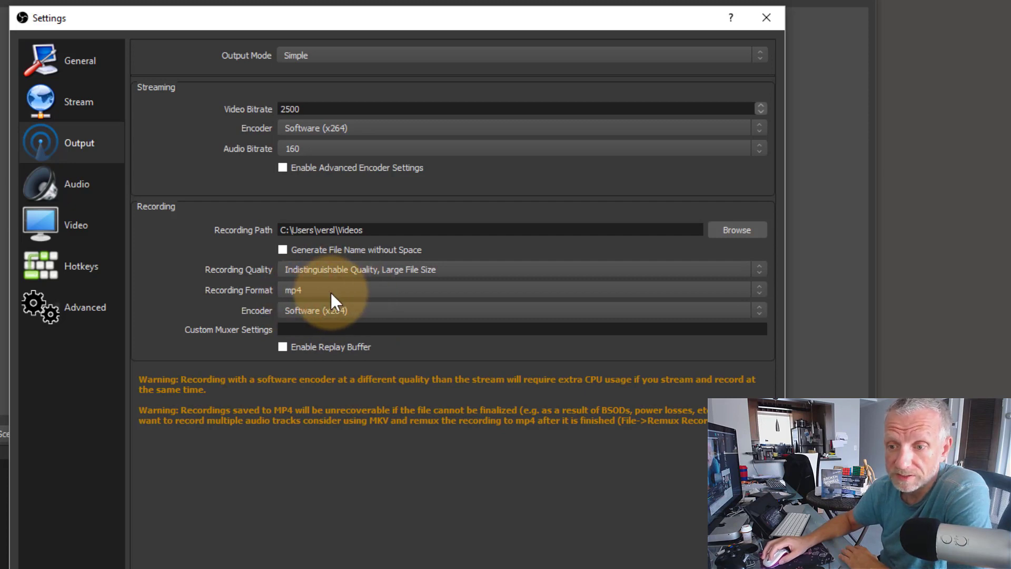
Step: Change the recording format to mov and keep the recording encoder at Software (x264)
left_click(357, 286)
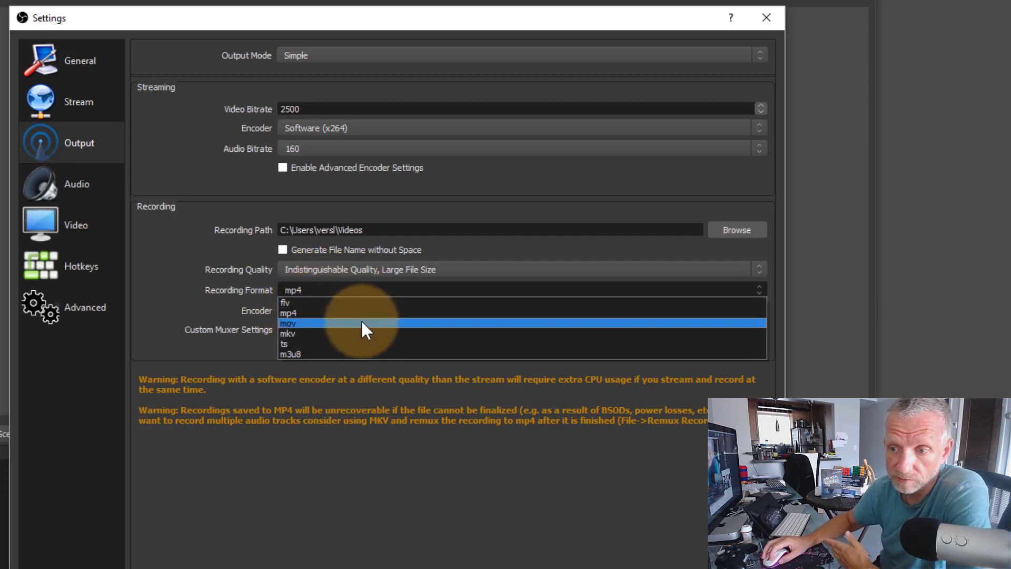
left_click(361, 319)
left_click(350, 287)
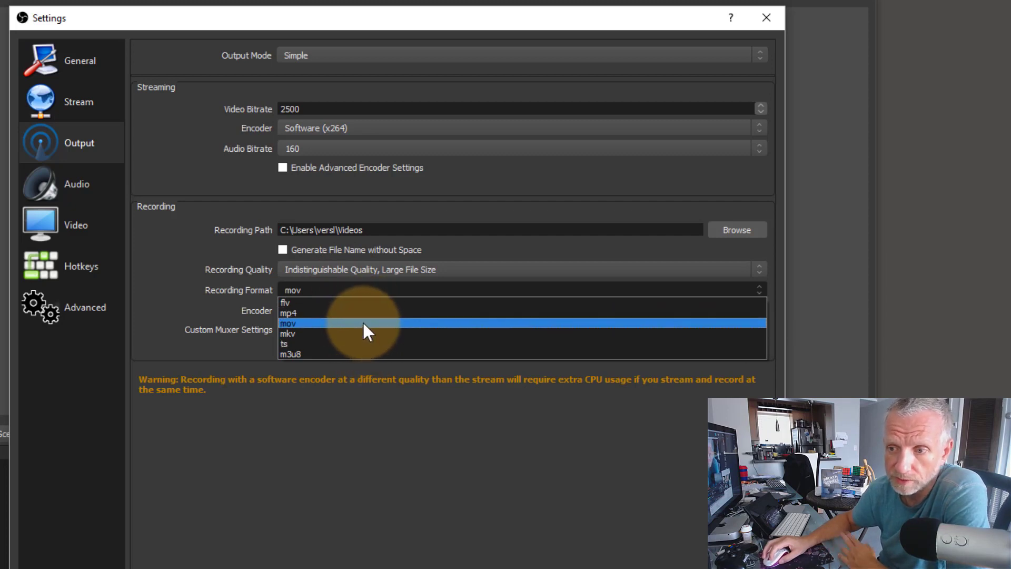
left_click(364, 323)
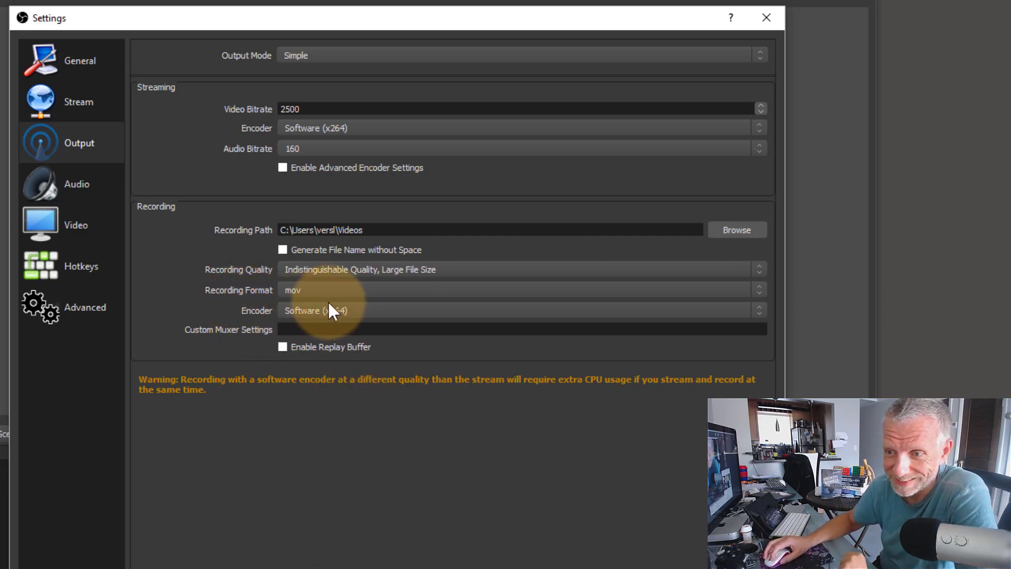
left_click(380, 312)
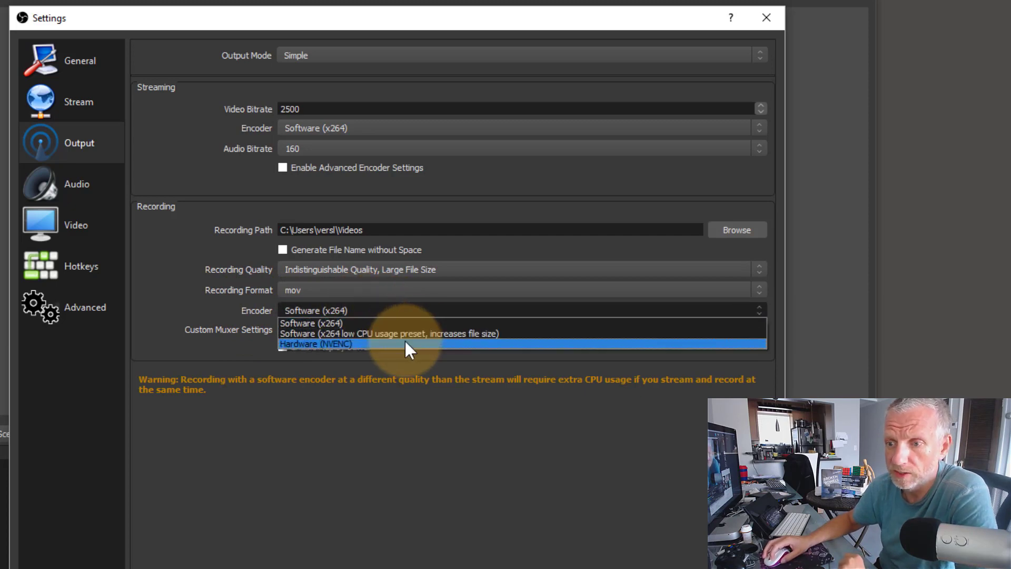
left_click(369, 321)
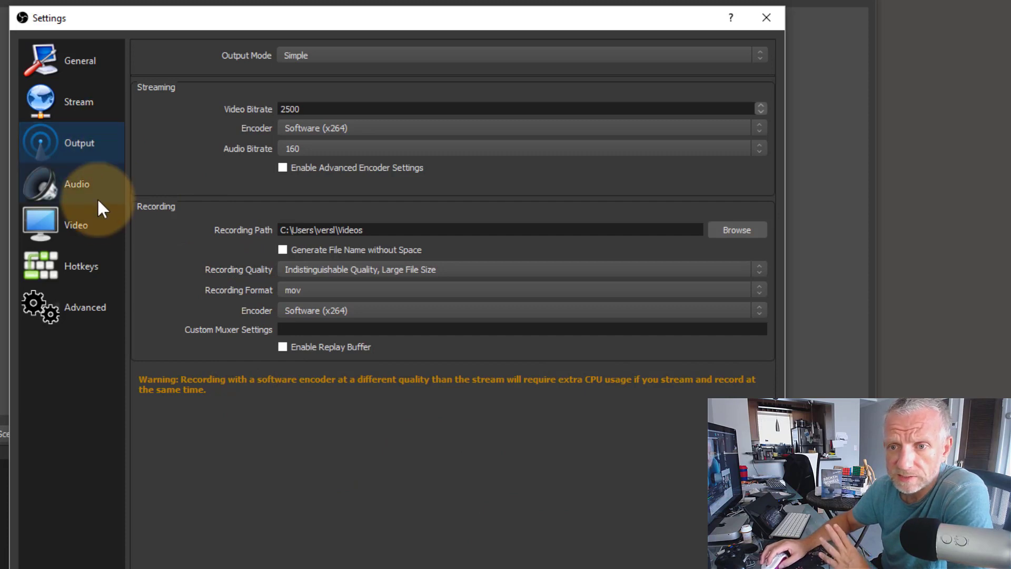
Step: Review the frame-rate types and common FPS values in the video settings, keeping 30
left_click(102, 228)
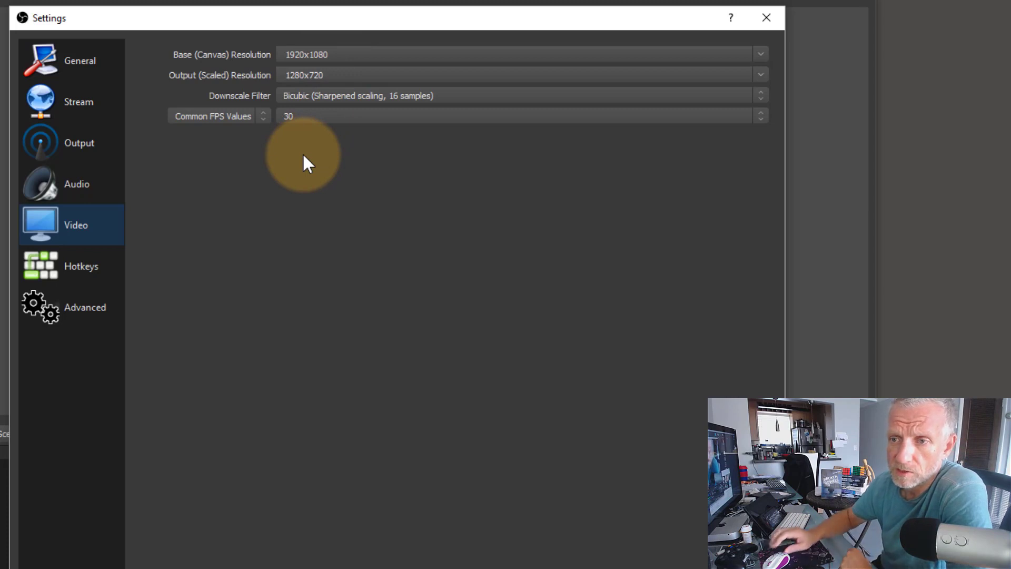
left_click(316, 118)
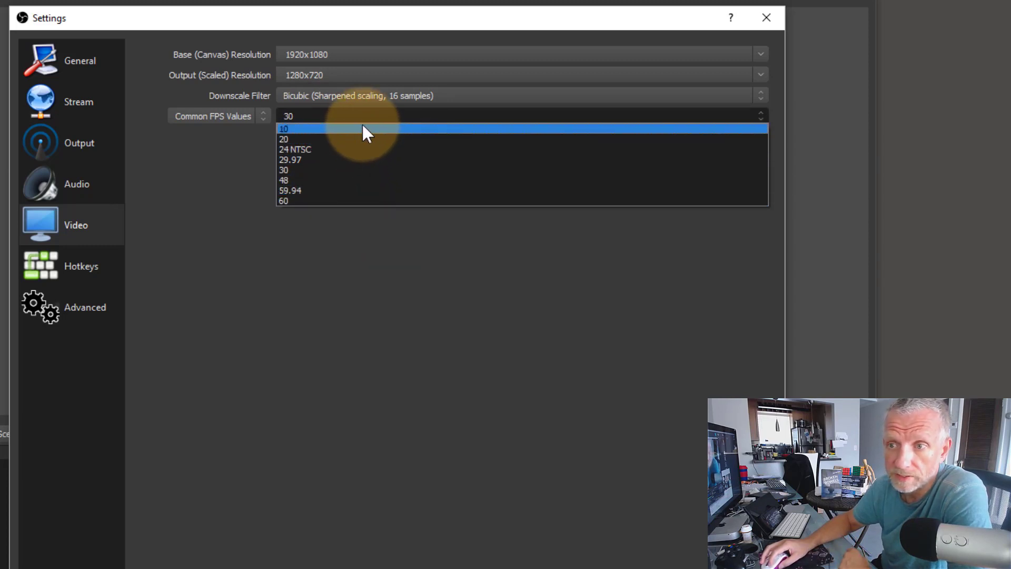
left_click(232, 175)
left_click(263, 111)
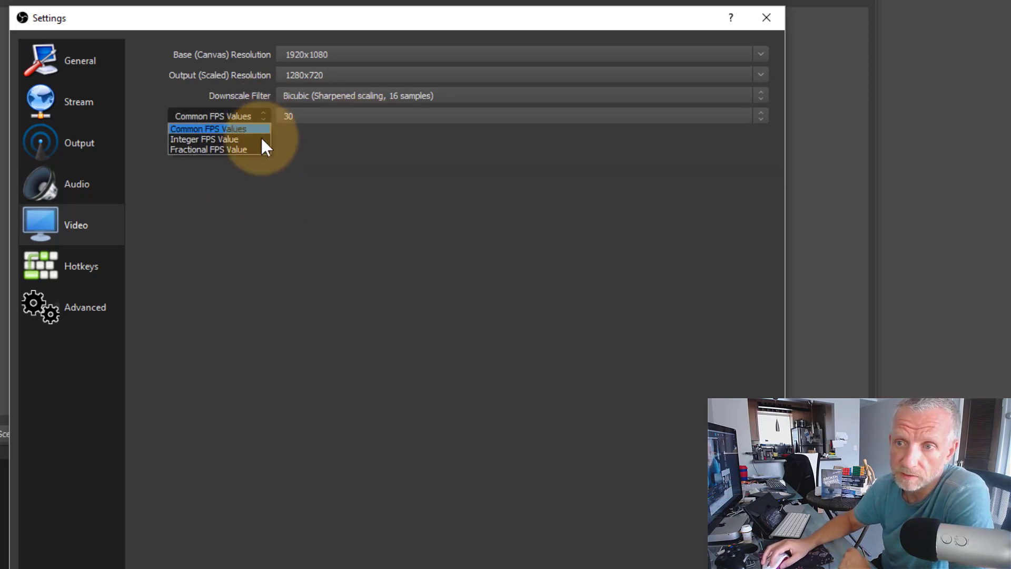
left_click(322, 140)
left_click(331, 116)
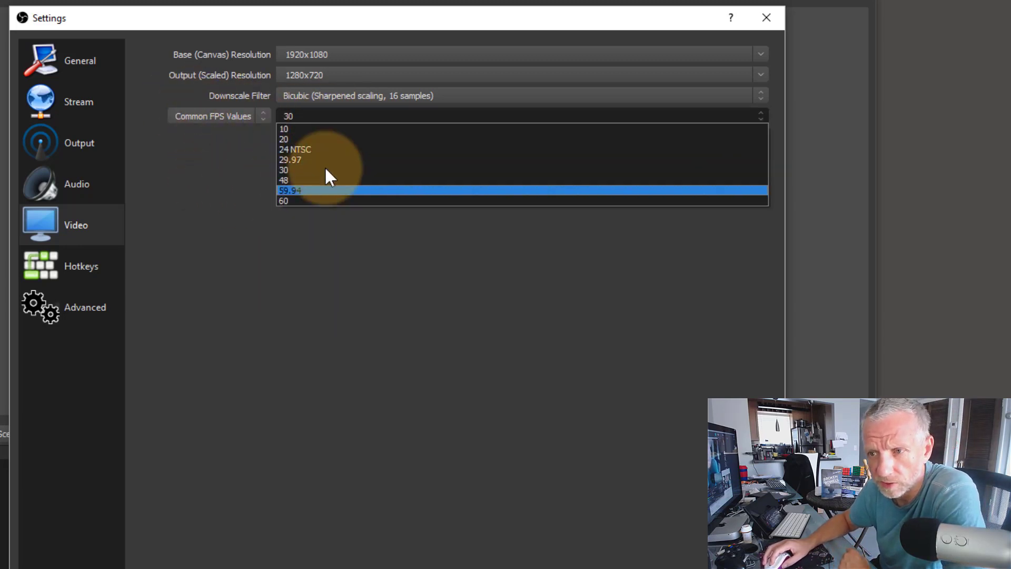
left_click(229, 169)
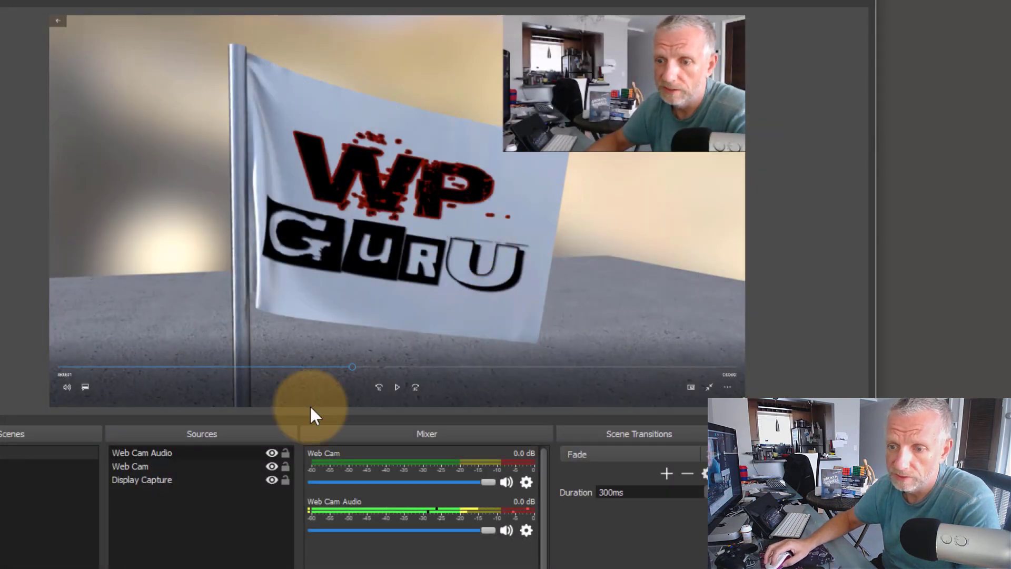
Step: Hide the Web Cam Audio, Web Cam and Display Capture sources in the scene
left_click(174, 454)
left_click(271, 453)
left_click(273, 466)
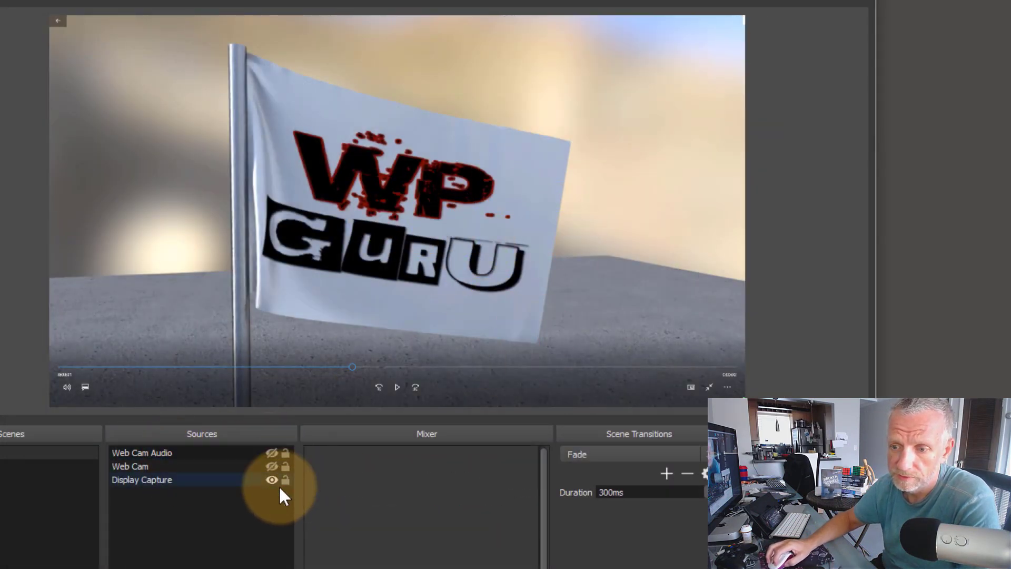
left_click(272, 480)
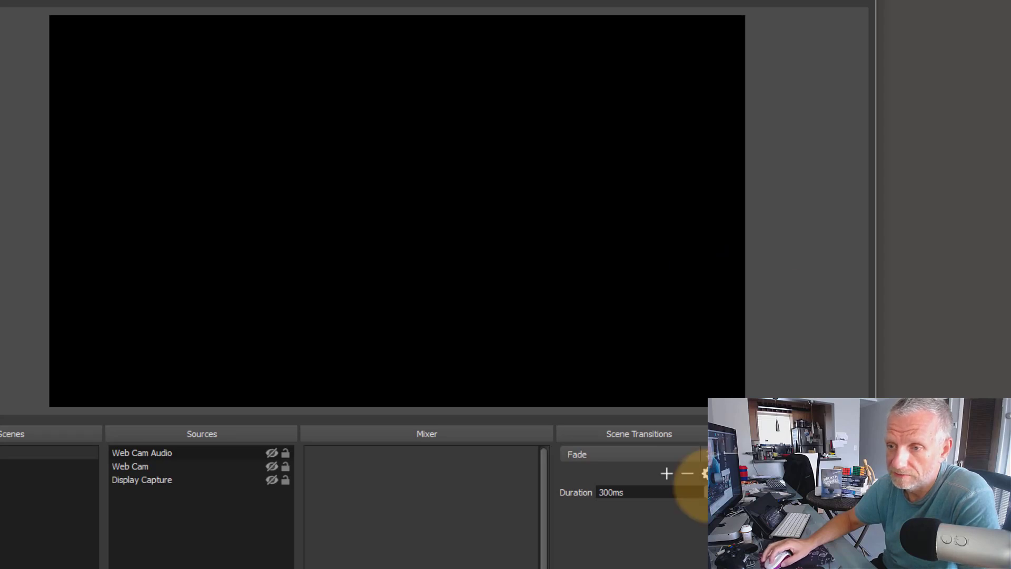
Step: In the video settings, keep the base canvas resolution at 1920x1080, choose a larger output (scaled) resolution and accept the settings
left_click(716, 495)
left_click(42, 226)
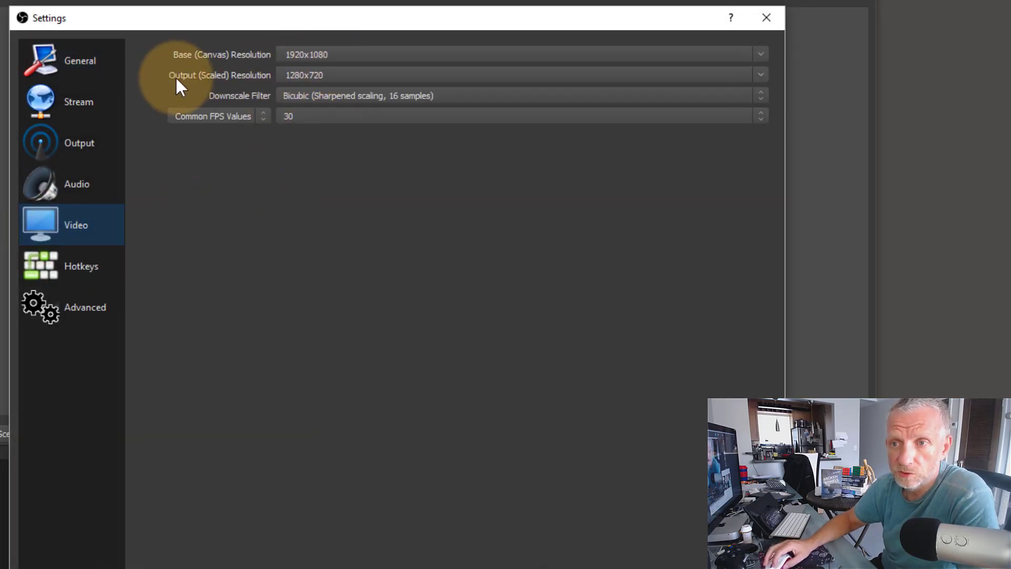
left_click(761, 74)
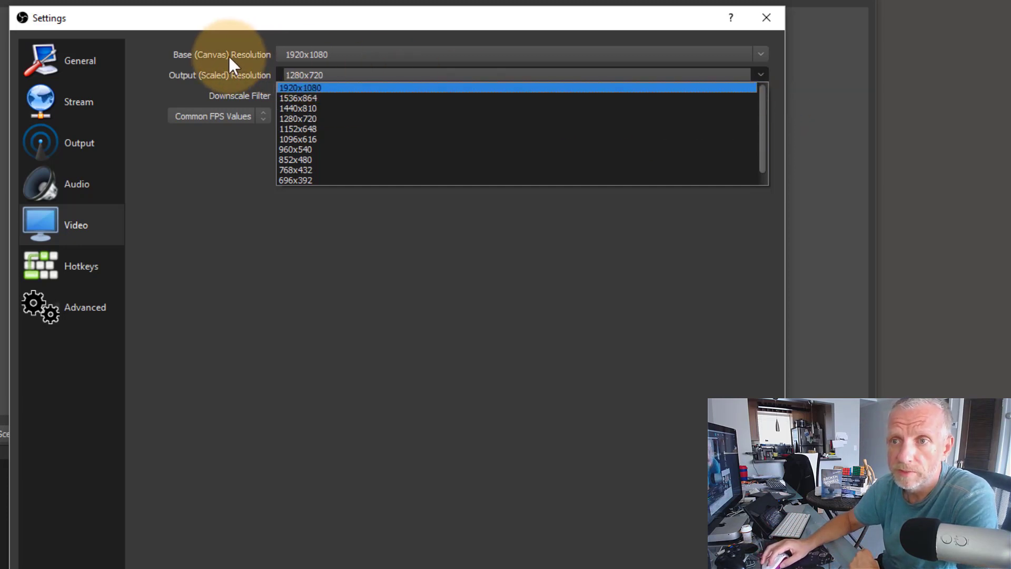
left_click(324, 54)
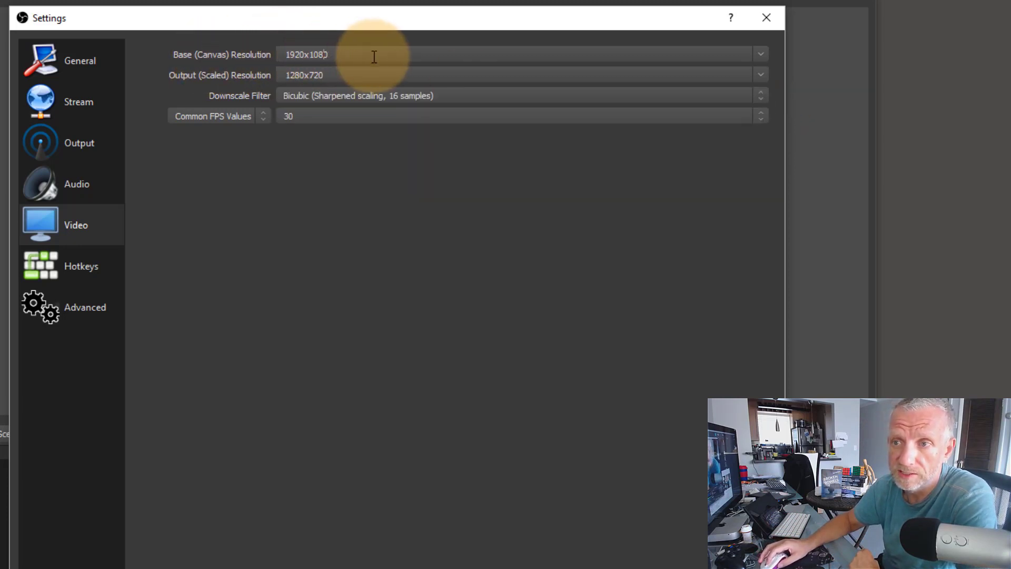
left_click(760, 53)
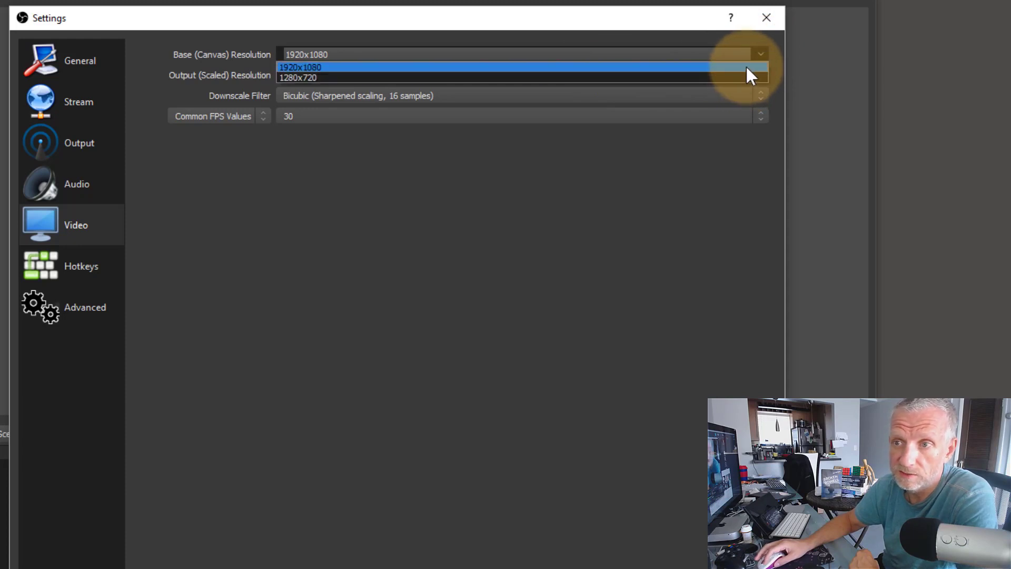
left_click(747, 68)
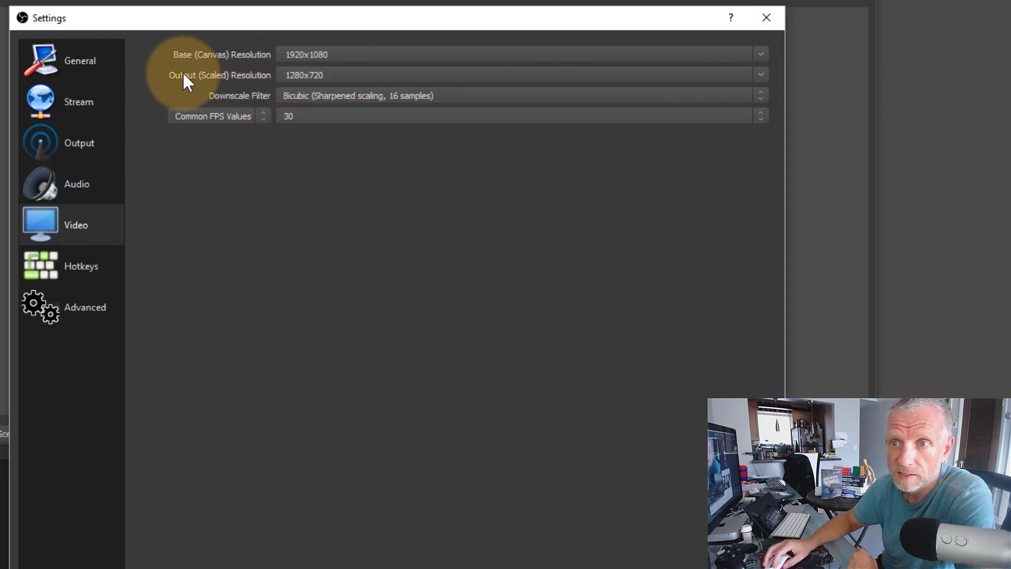
left_click(760, 74)
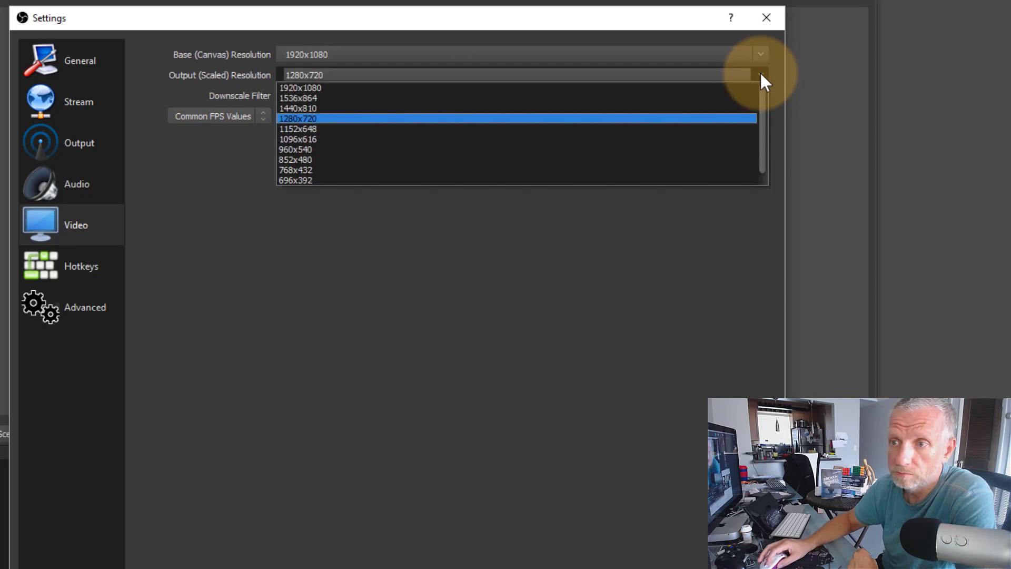
left_click(742, 97)
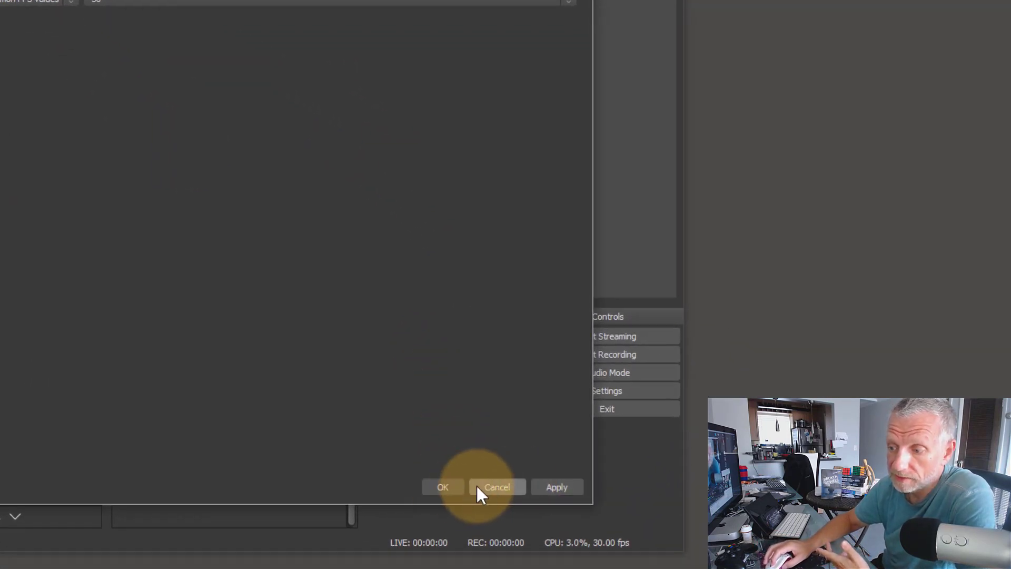
left_click(459, 487)
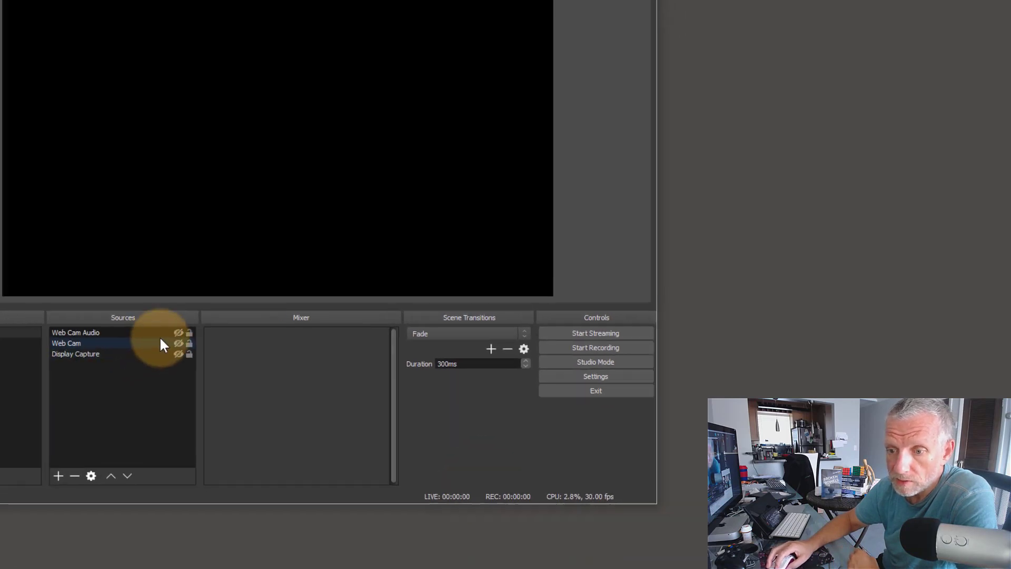
Step: Make all three sources visible again, and start and stop a short test recording
left_click(238, 331)
left_click(237, 340)
left_click(237, 348)
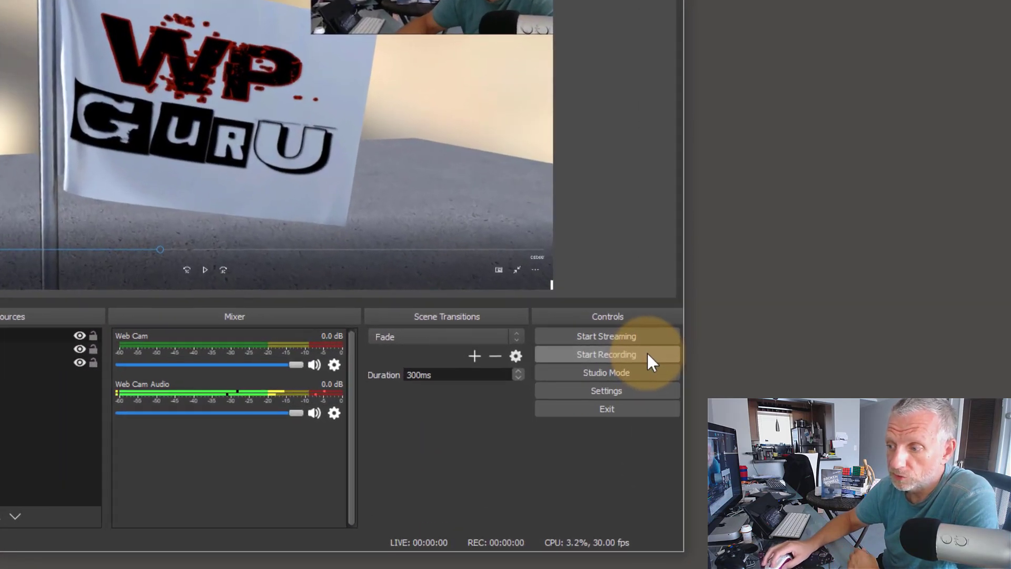
left_click(647, 354)
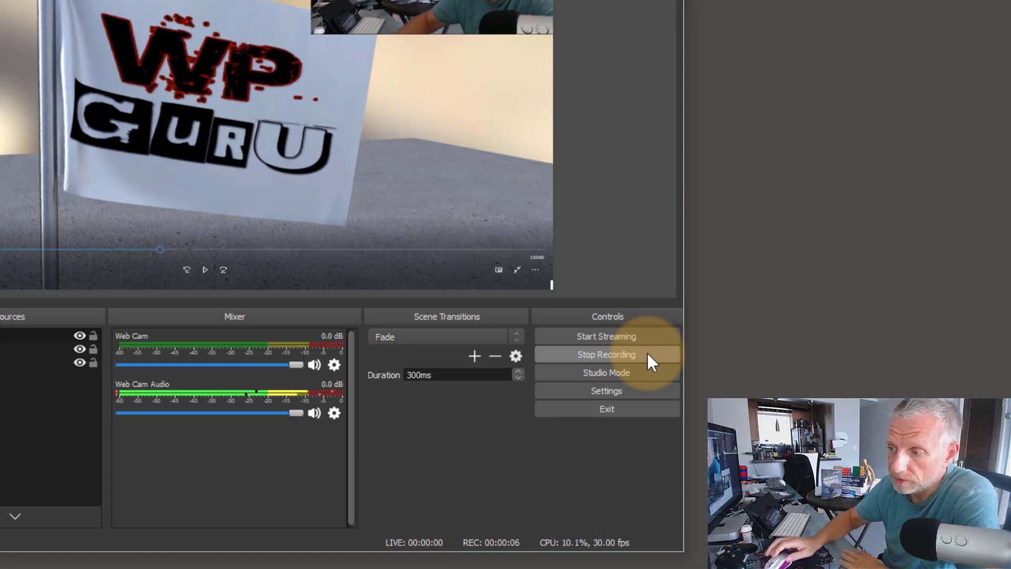
left_click(647, 353)
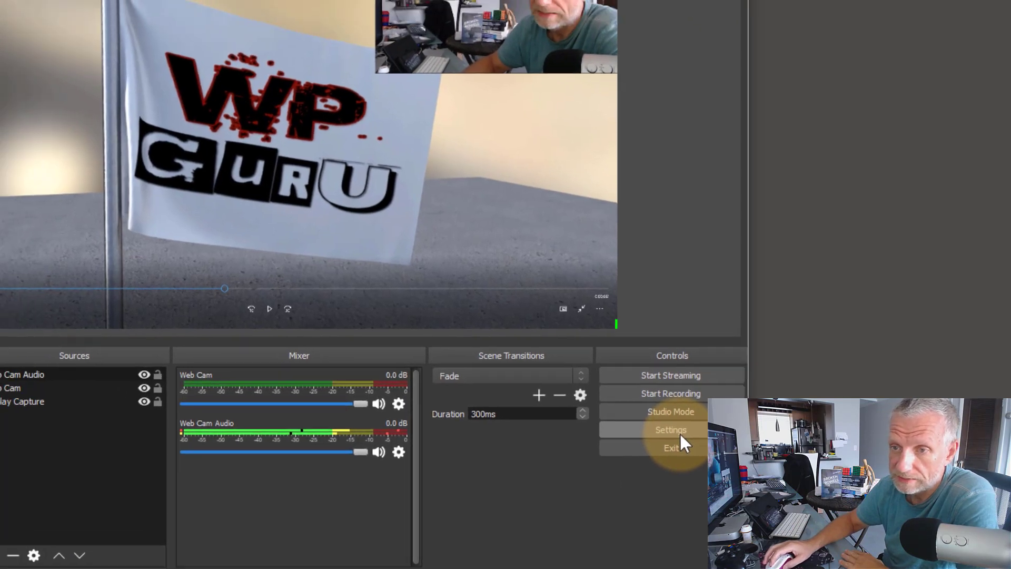
Step: Recheck the output settings, close them and select the Web Cam Audio source
left_click(611, 390)
left_click(96, 152)
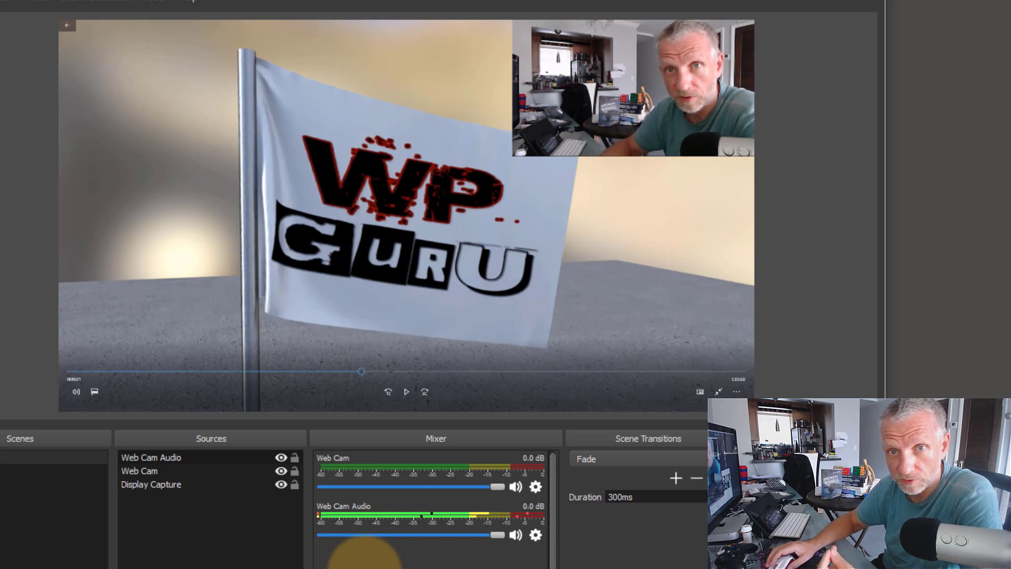
left_click(194, 458)
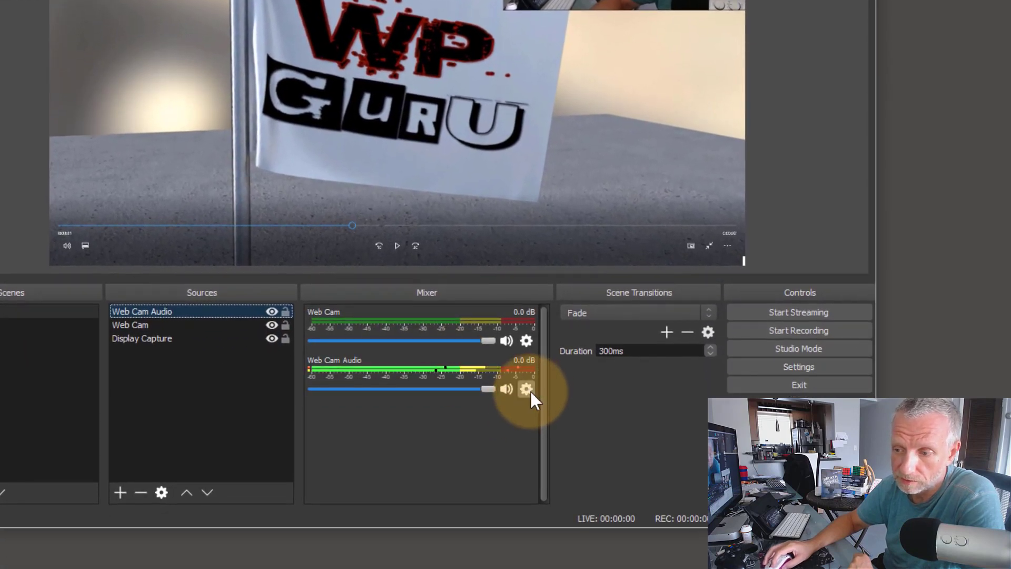
Step: In the Advanced Audio Properties, try a sync offset of 80 ms, then 120 ms, for the Web Cam Audio source
left_click(530, 391)
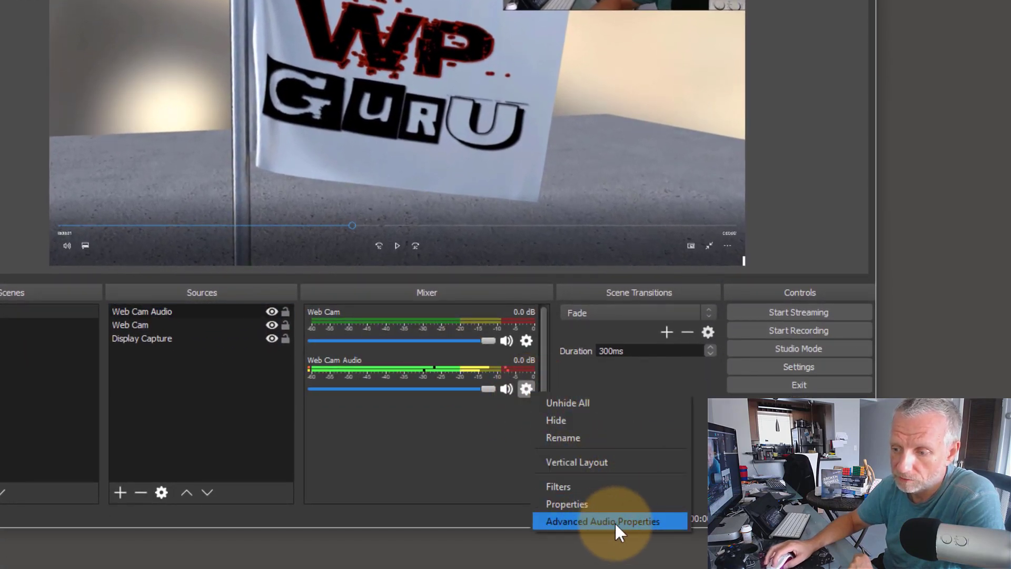
left_click(658, 518)
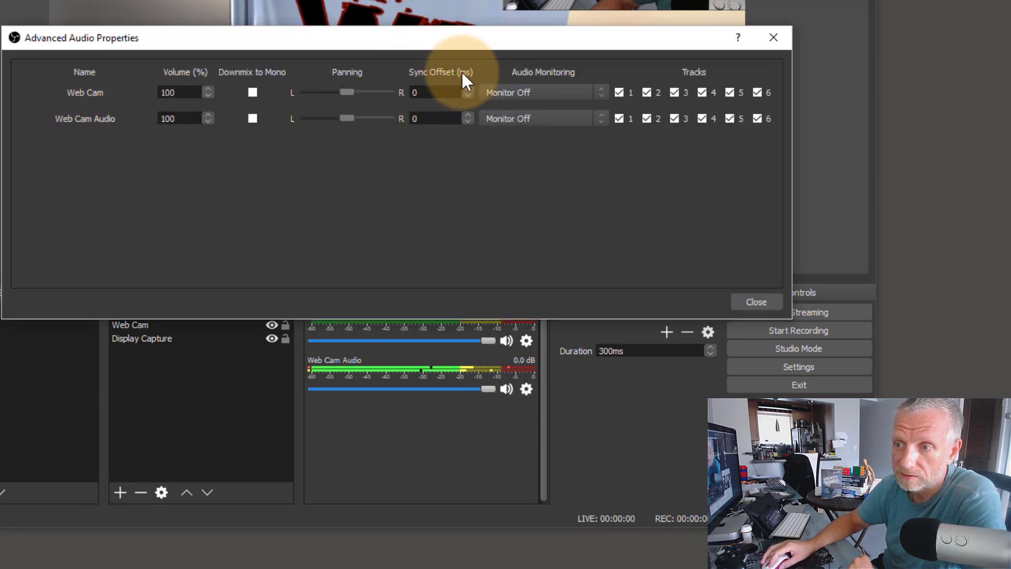
left_click_drag(440, 120, 399, 111)
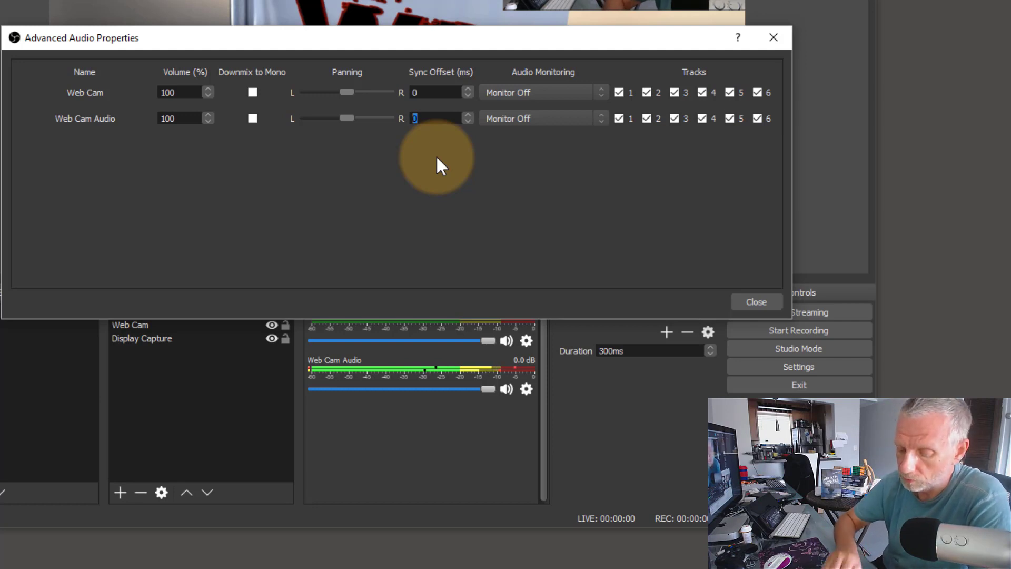
type("80")
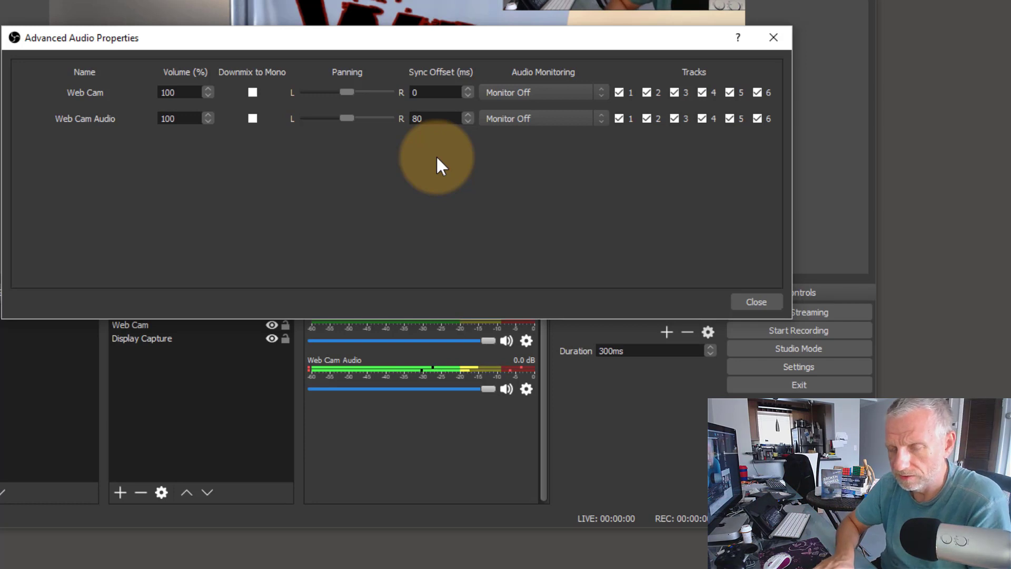
key("BackSpace")
key("BackSpace")
type("120")
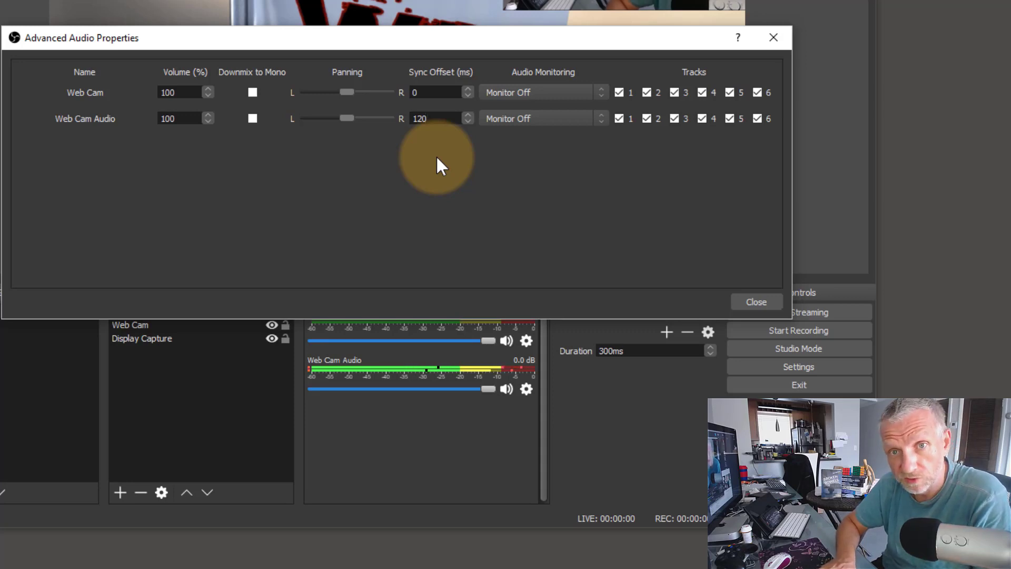
Step: Reset the Web Cam Audio sync offset to 0 ms and close the advanced audio properties
key("BackSpace")
key("BackSpace")
key("BackSpace")
type("0")
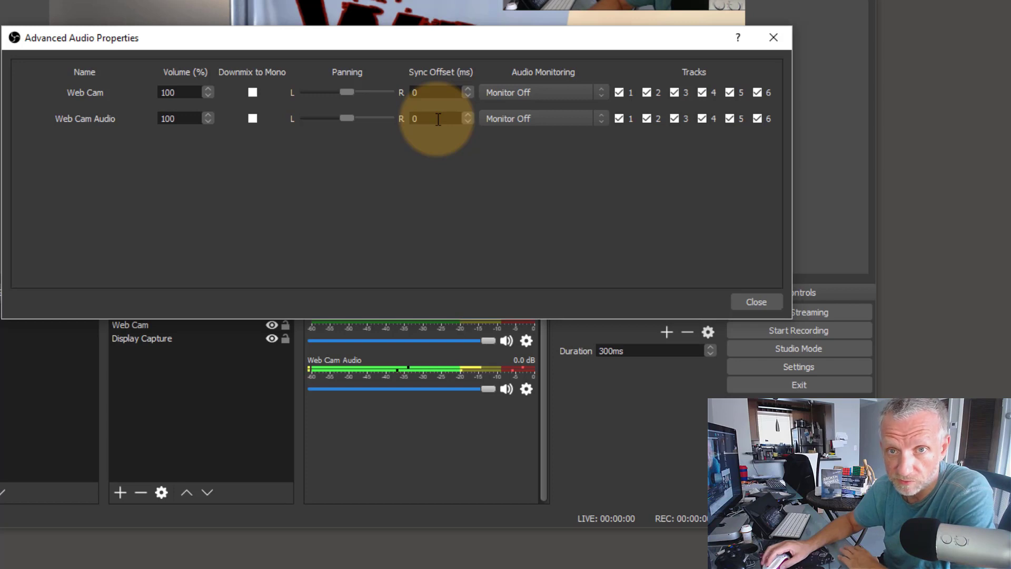
left_click(746, 298)
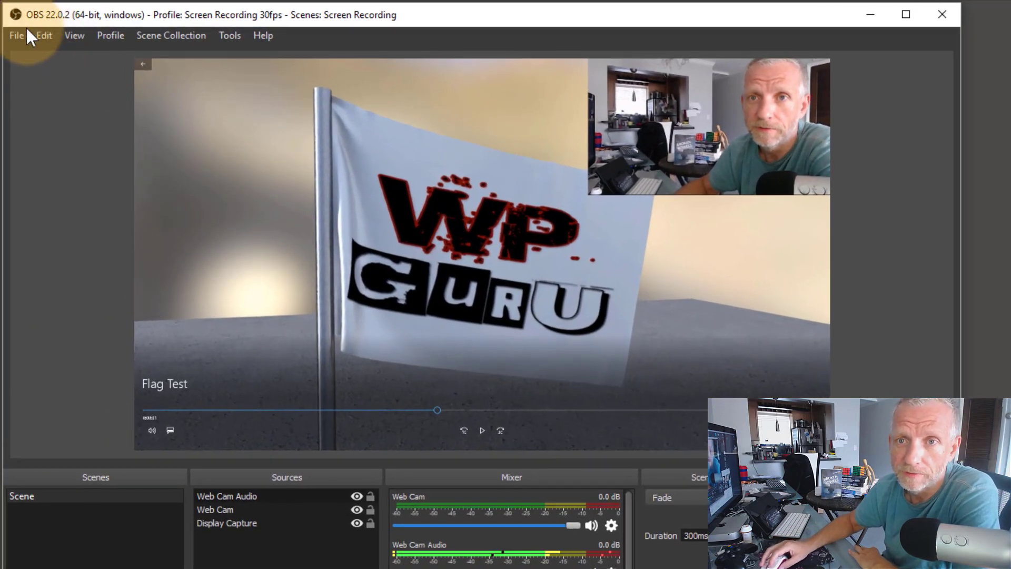
Step: Open Remux Recordings and choose "1914 Raw Stream 1.mp4" from the Videos folder as the OBS recording
left_click(12, 34)
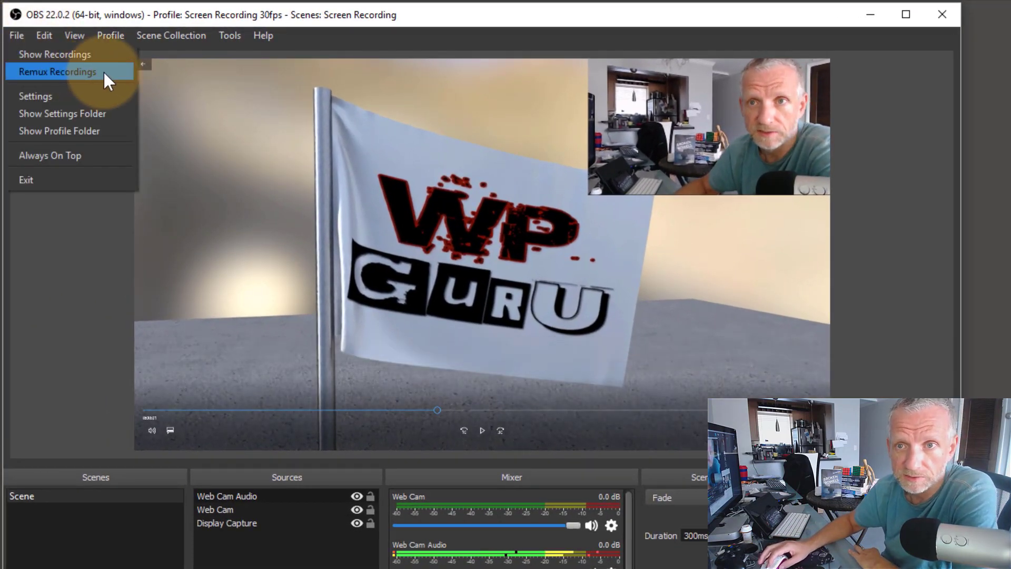
left_click(103, 72)
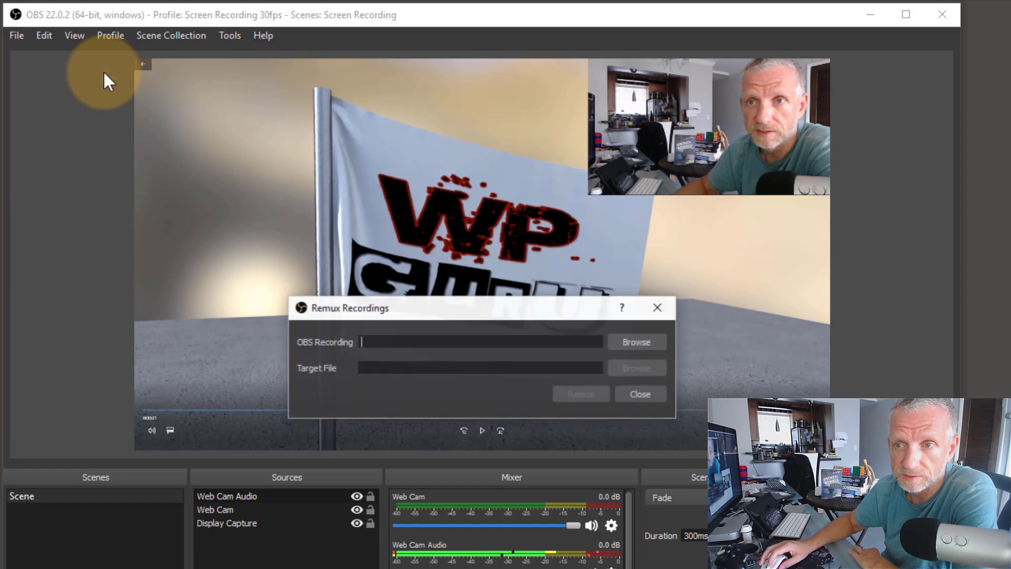
left_click(637, 341)
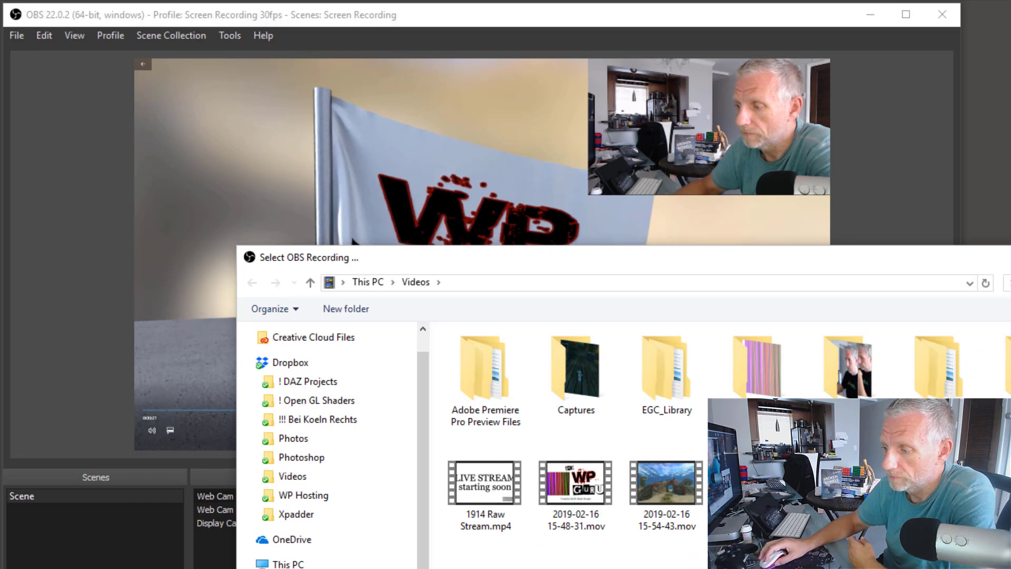
key("Return")
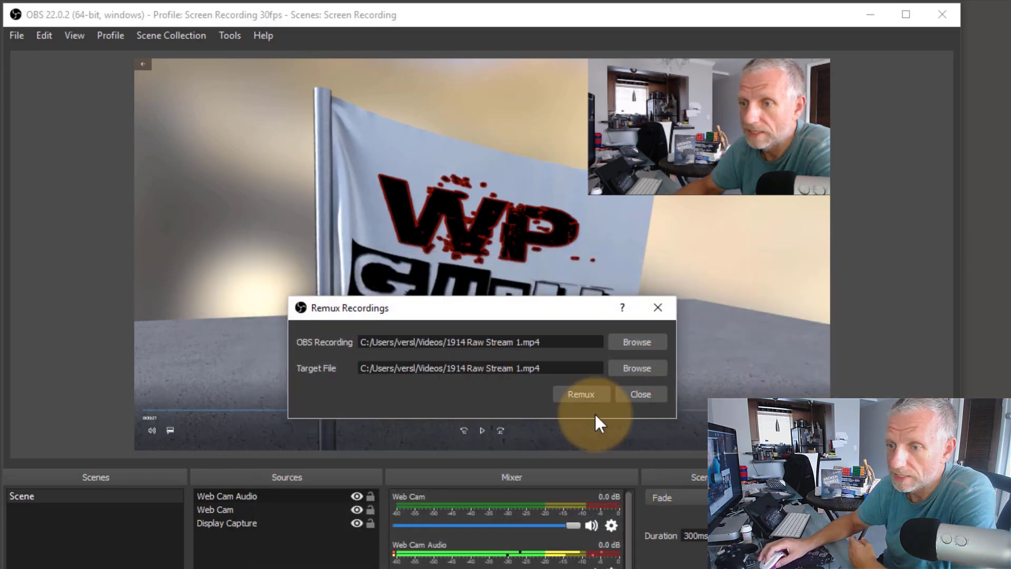